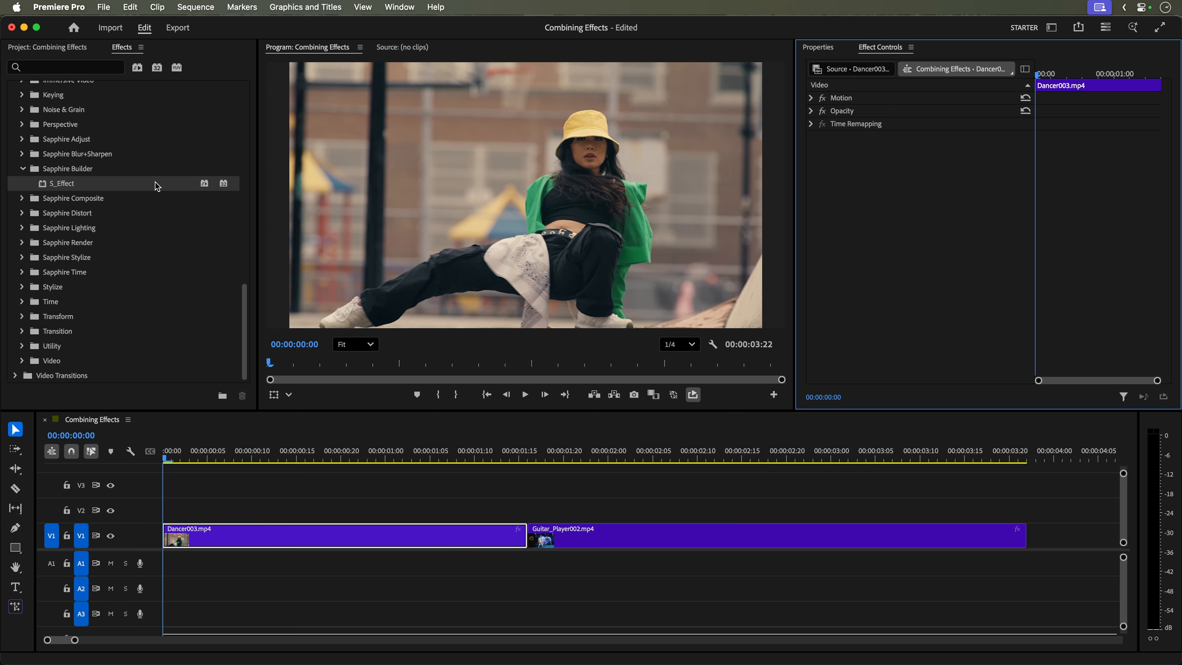
- Apply the S_Effect from Sapphire Builder to the Dancer003.mp4 clip and open it in the Effect Builder
{"action": "left_click_drag", "start_coordinate": [157, 186], "coordinate": [370, 537]}
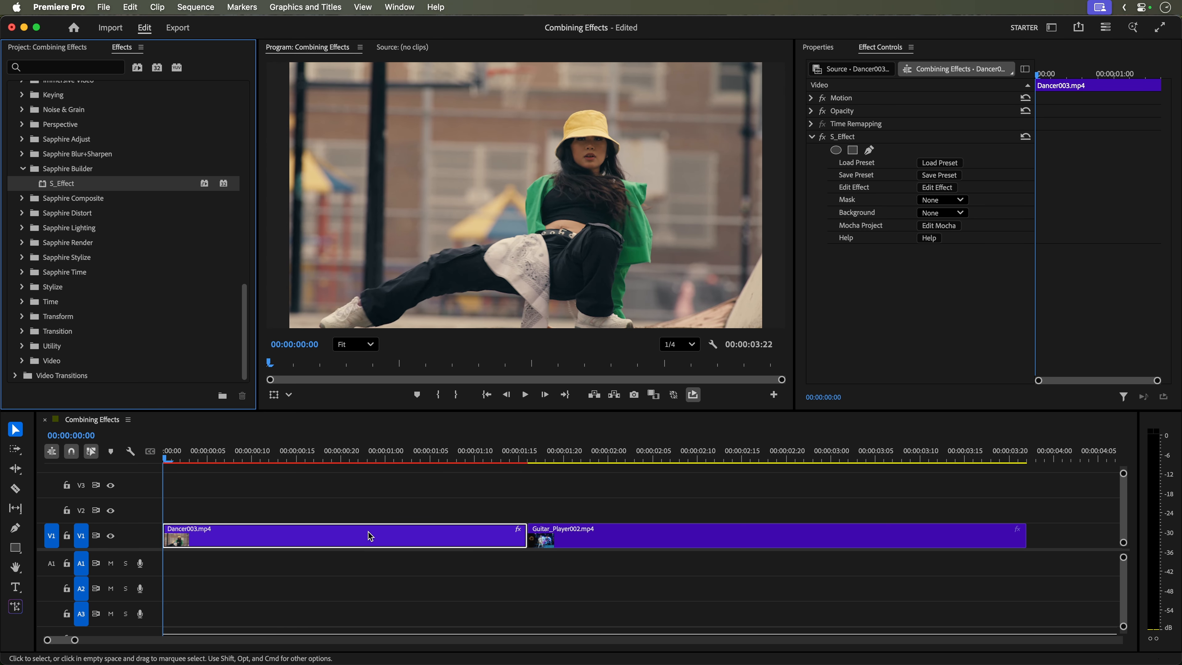
{"action": "left_click", "coordinate": [939, 191]}
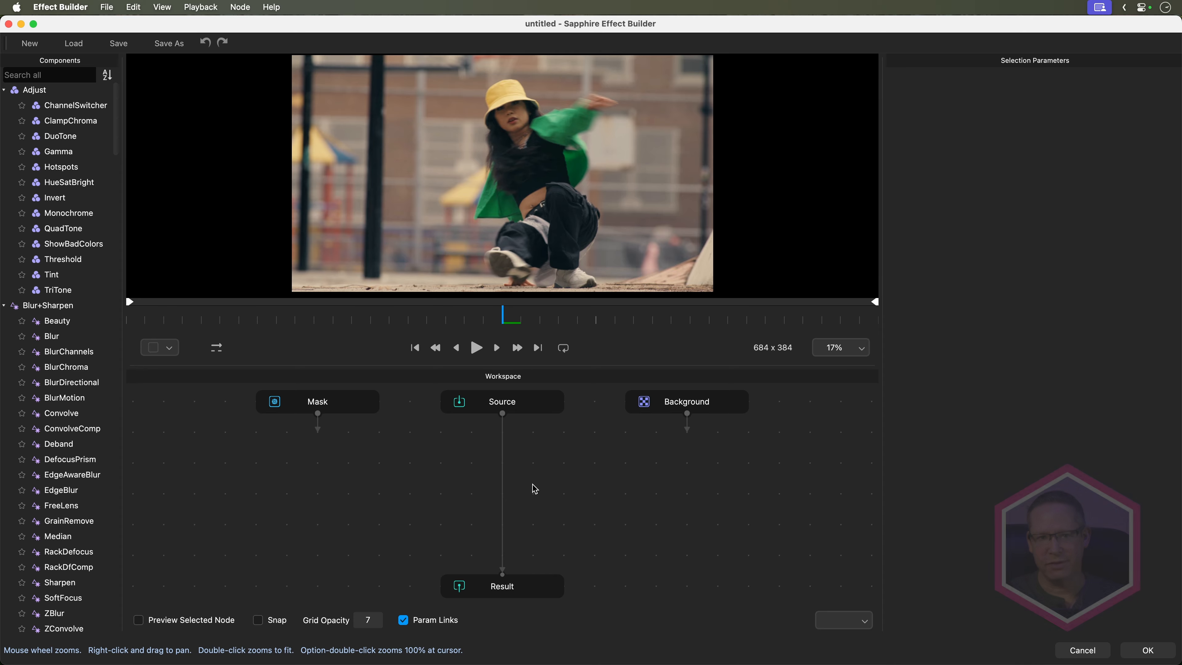
- Add a Stylize BandPass node after Source with Blur Amount1 0, Blur Amount2 0.978, Saturation 1.241 and Offset Darks 0.401
{"action": "left_click_drag", "start_coordinate": [118, 149], "coordinate": [118, 419]}
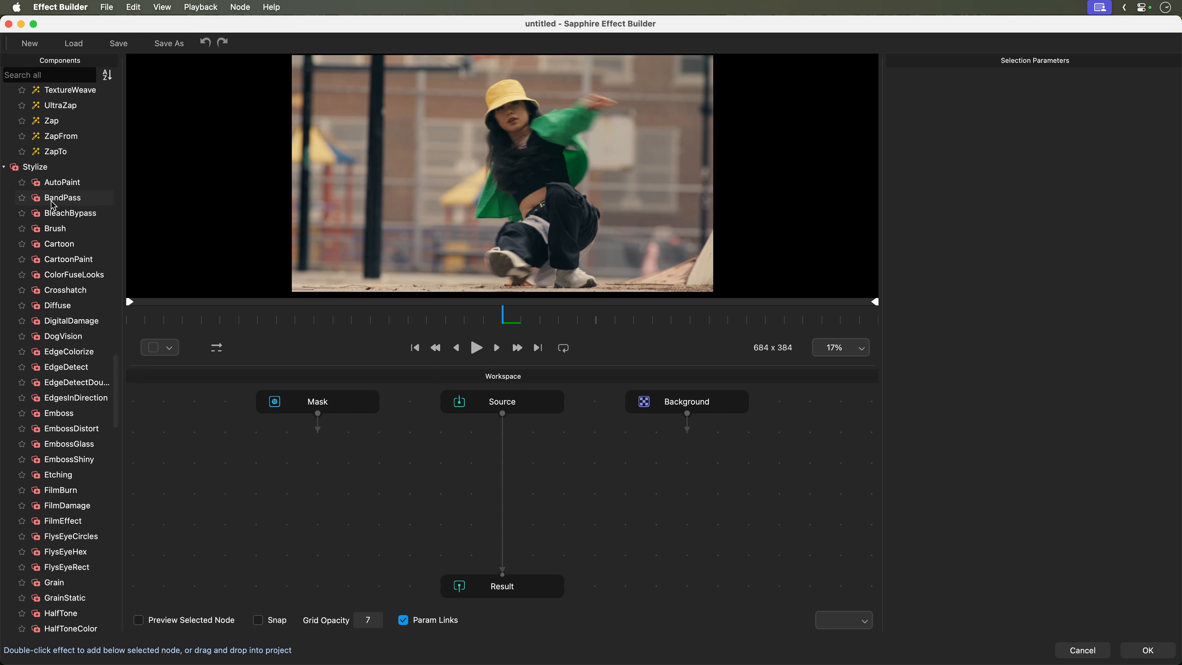
{"action": "left_click_drag", "start_coordinate": [54, 205], "coordinate": [509, 178]}
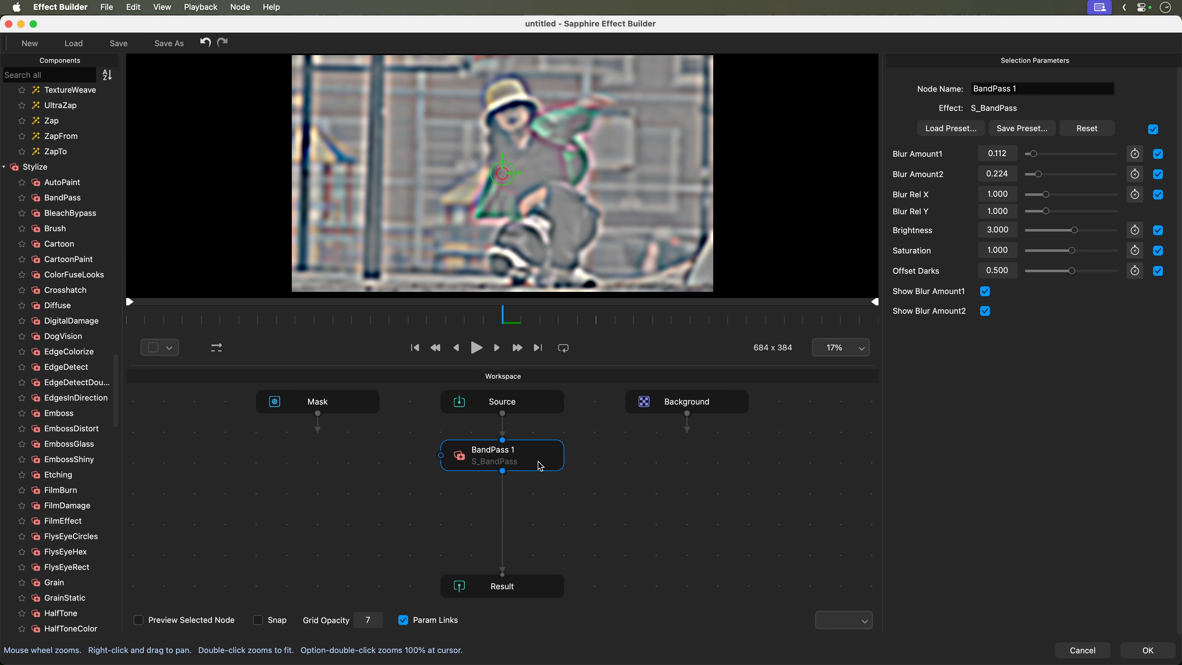
{"action": "left_click_drag", "start_coordinate": [1033, 154], "coordinate": [1071, 181]}
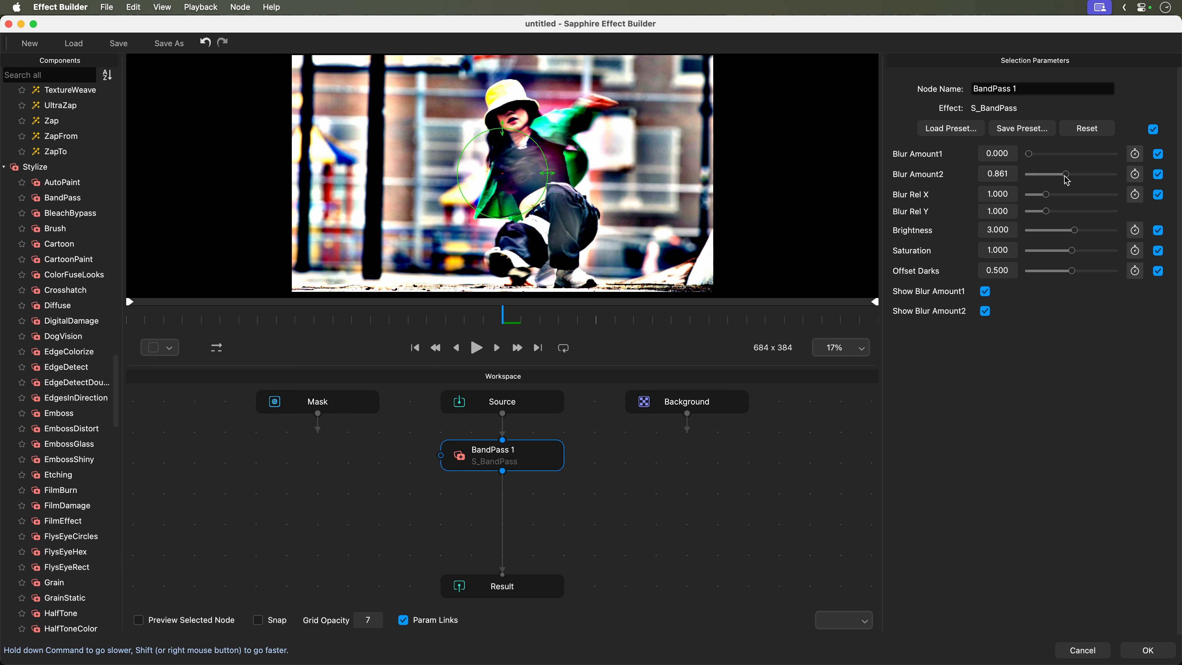
{"action": "left_click_drag", "start_coordinate": [1070, 272], "coordinate": [1084, 256]}
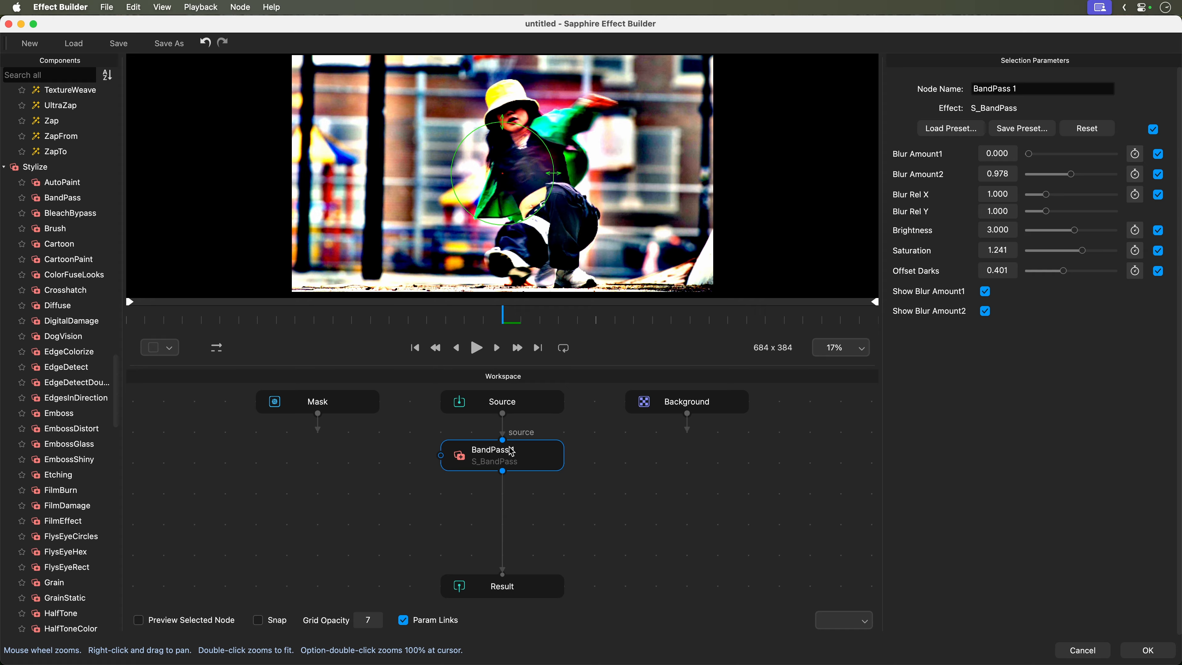
- Add a Streaks node after BandPass 1 with To Rotate -13.61, Streaks Brightness 2.190, Threshold 0.438 and Mix Source Darks 0.533
{"action": "key", "text": "Tab"}
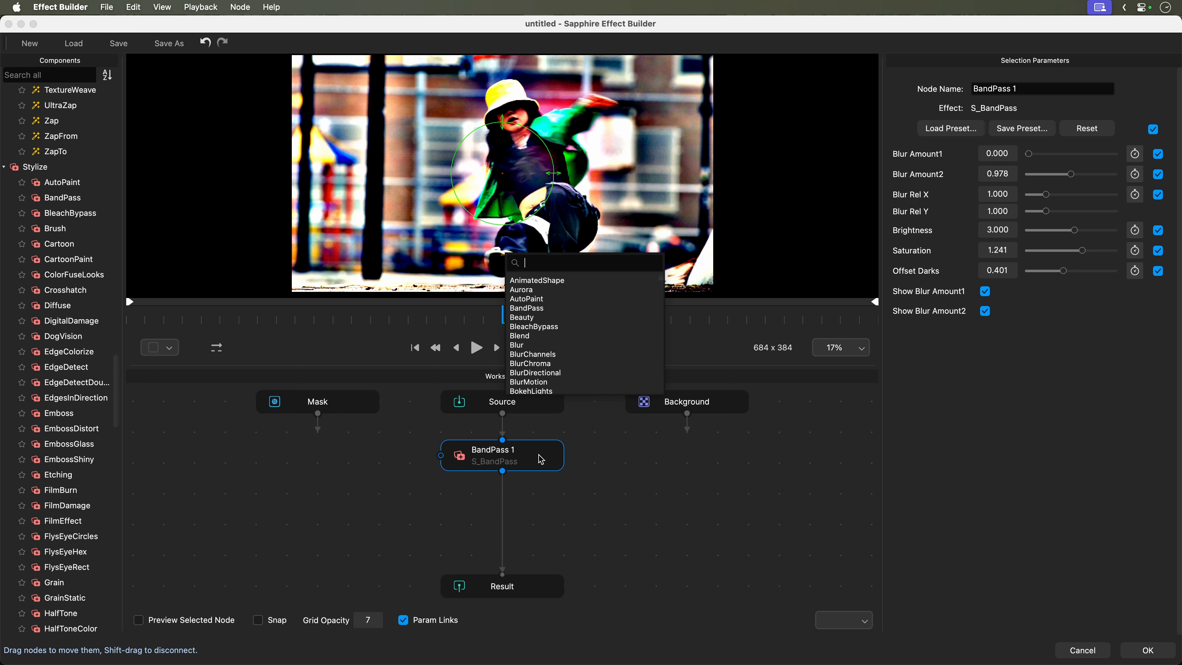
{"action": "type", "text": "streaks"}
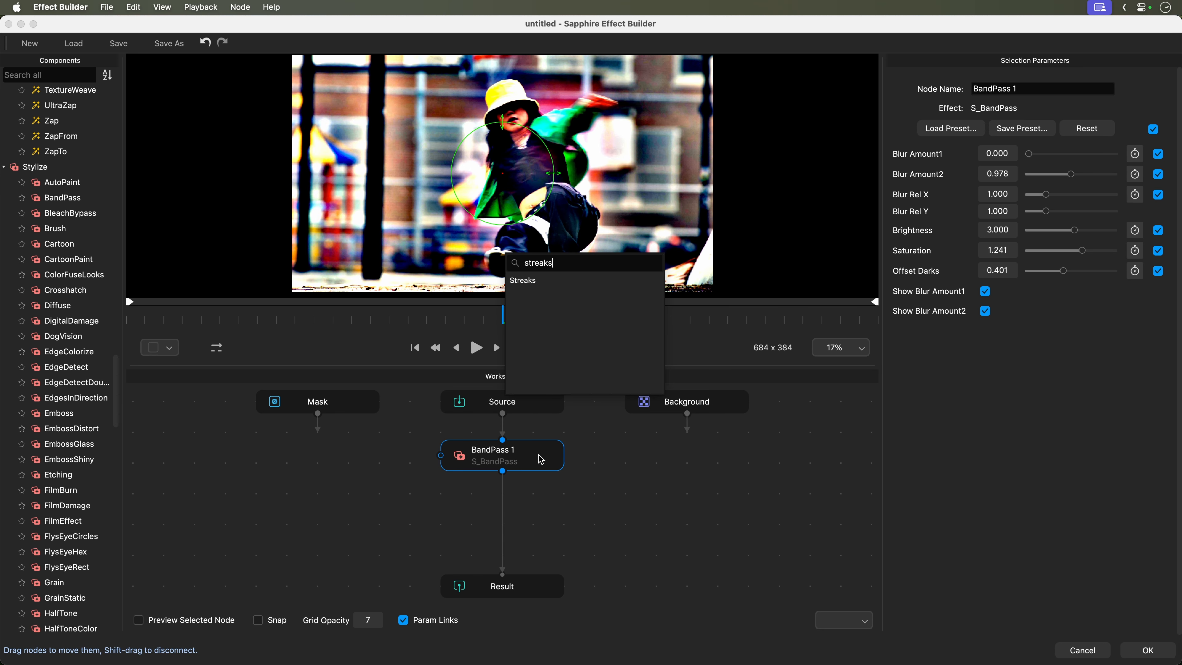
{"action": "key", "text": "Return"}
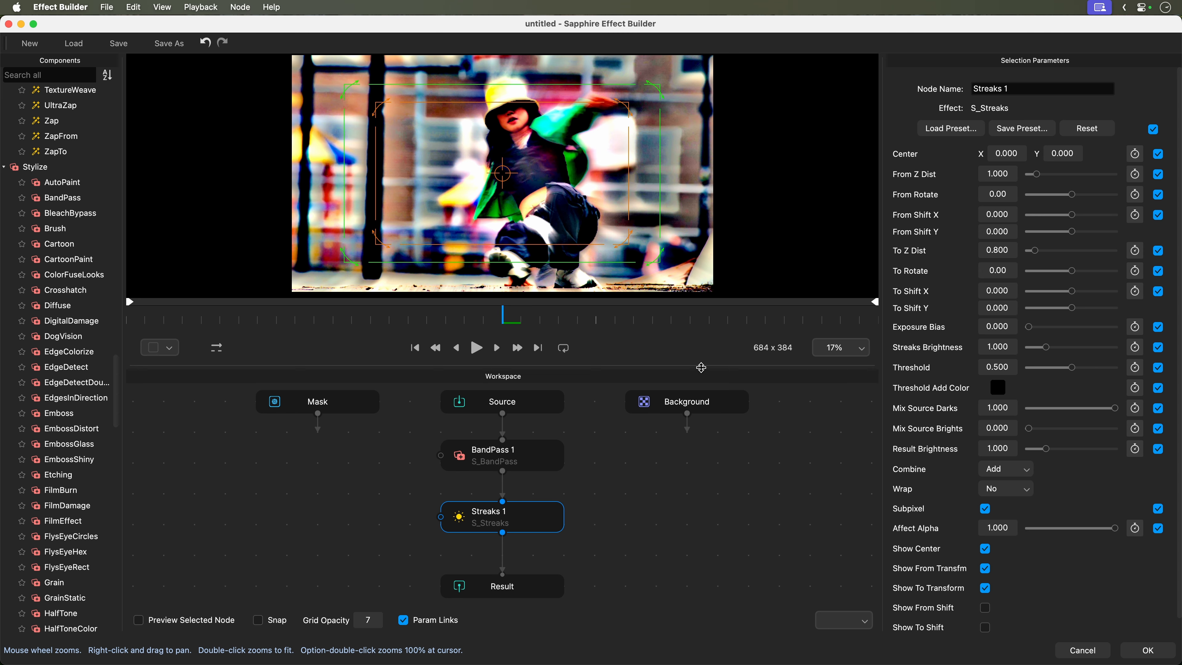
{"action": "left_click_drag", "start_coordinate": [663, 254], "coordinate": [620, 273]}
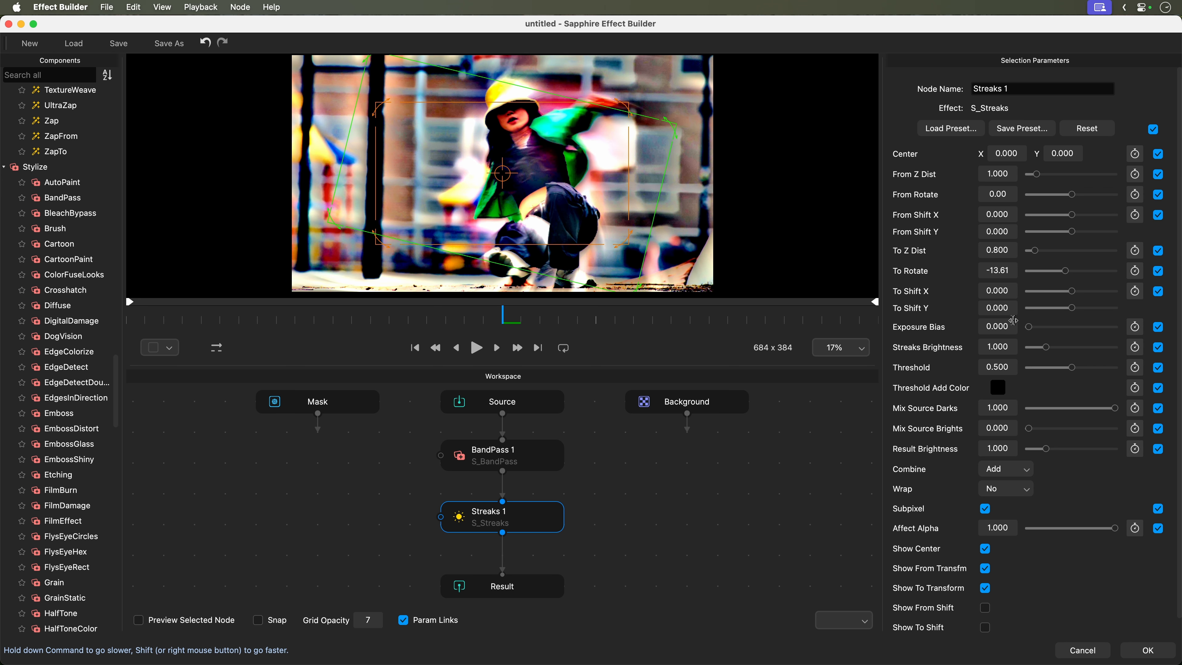
{"action": "mouse_move", "coordinate": [1046, 348]}
{"action": "left_mouse_down"}
{"action": "mouse_move", "coordinate": [1069, 352]}
{"action": "mouse_move", "coordinate": [1069, 372]}
{"action": "left_mouse_up"}
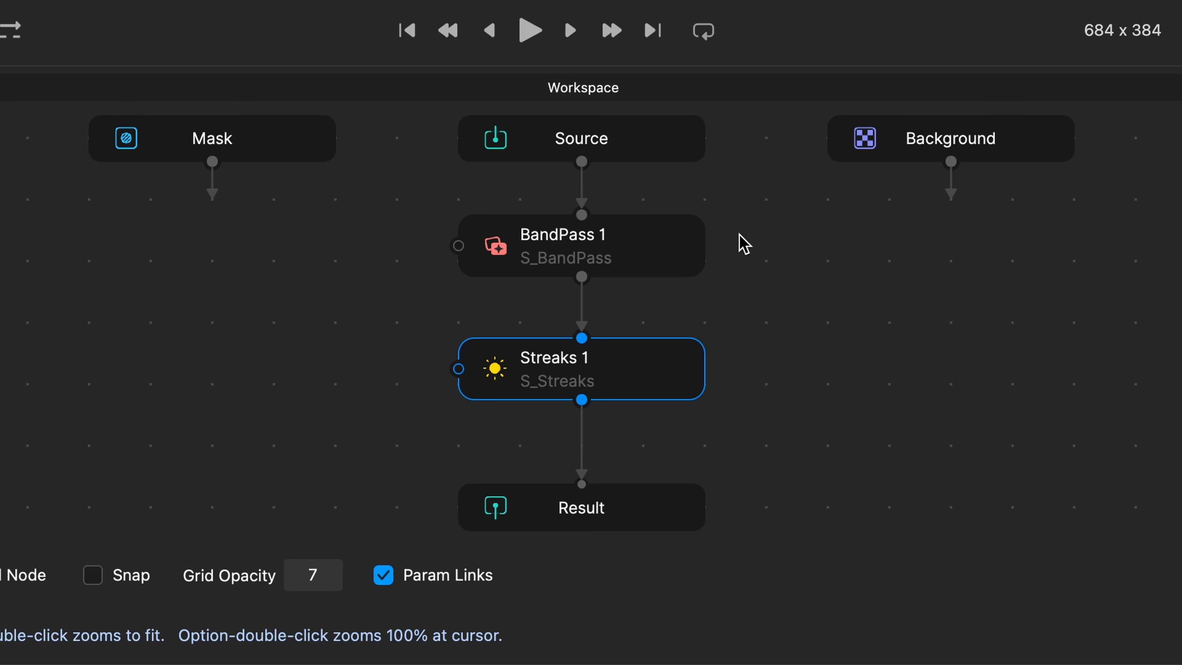
- Compare the parameters of the BandPass 1 and Streaks 1 nodes and examine the combined result at different frames
{"action": "left_click", "coordinate": [693, 246]}
{"action": "left_click", "coordinate": [656, 378]}
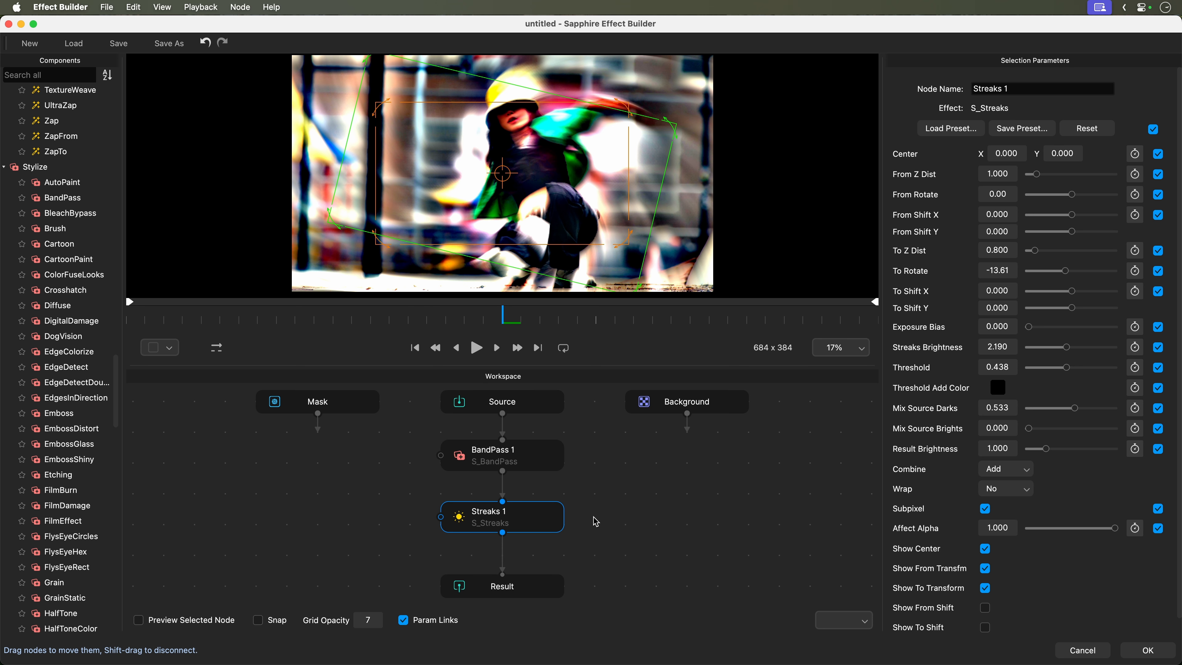
{"action": "left_click_drag", "start_coordinate": [510, 319], "coordinate": [285, 304]}
{"action": "left_click", "coordinate": [540, 462]}
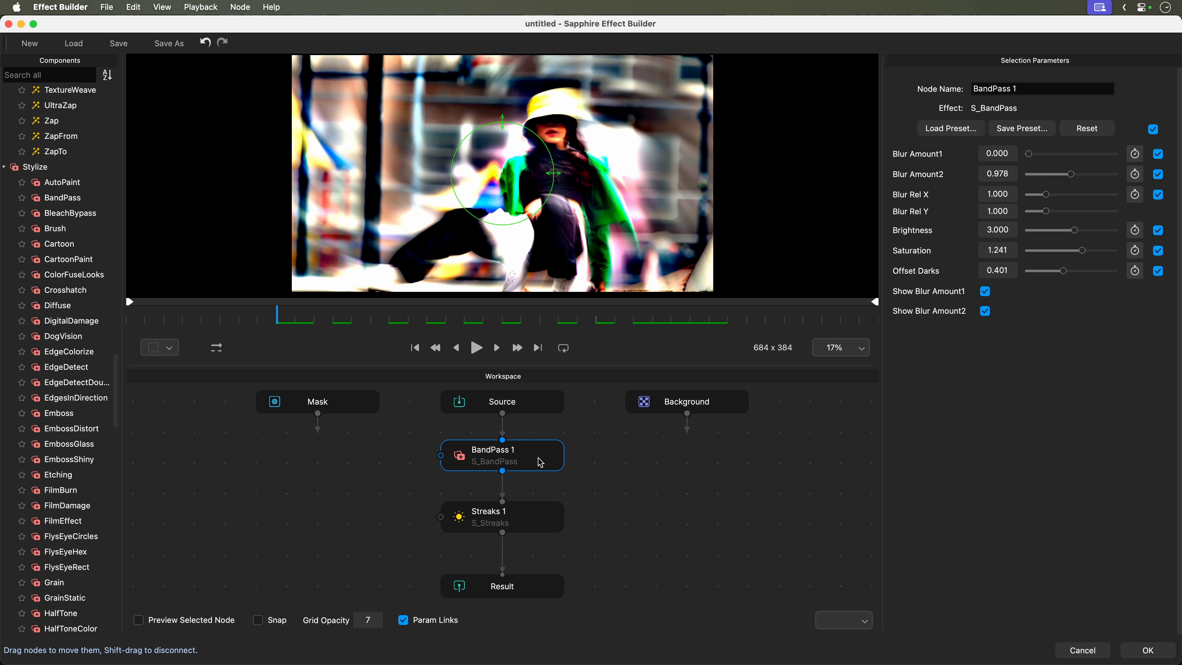
{"action": "left_click", "coordinate": [535, 520]}
{"action": "left_click", "coordinate": [536, 448]}
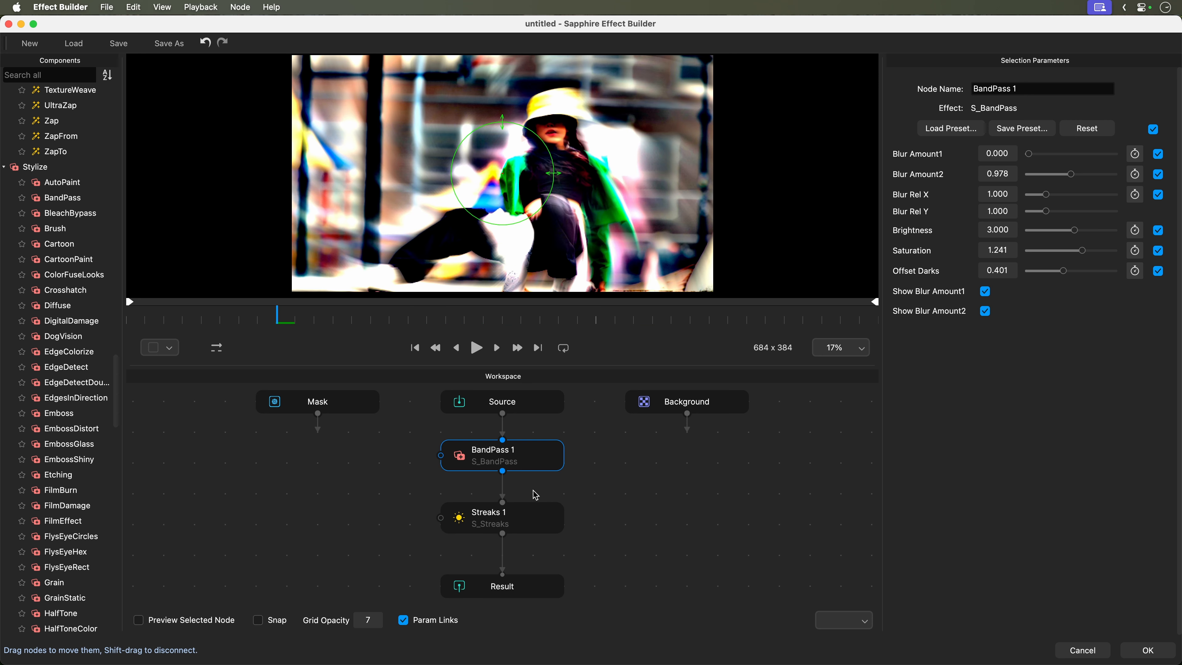
{"action": "left_click", "coordinate": [533, 513]}
{"action": "left_click", "coordinate": [537, 457]}
{"action": "left_click", "coordinate": [528, 510]}
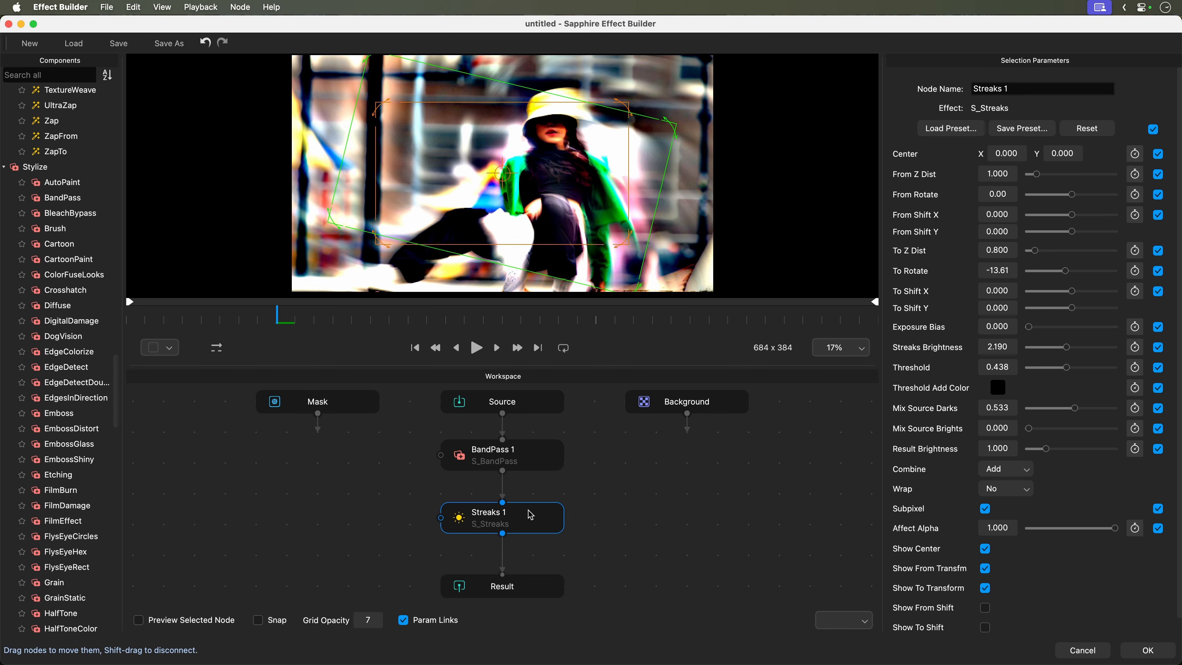
{"action": "left_click_drag", "start_coordinate": [354, 318], "coordinate": [540, 318]}
{"action": "left_click", "coordinate": [529, 460]}
{"action": "left_click", "coordinate": [527, 530]}
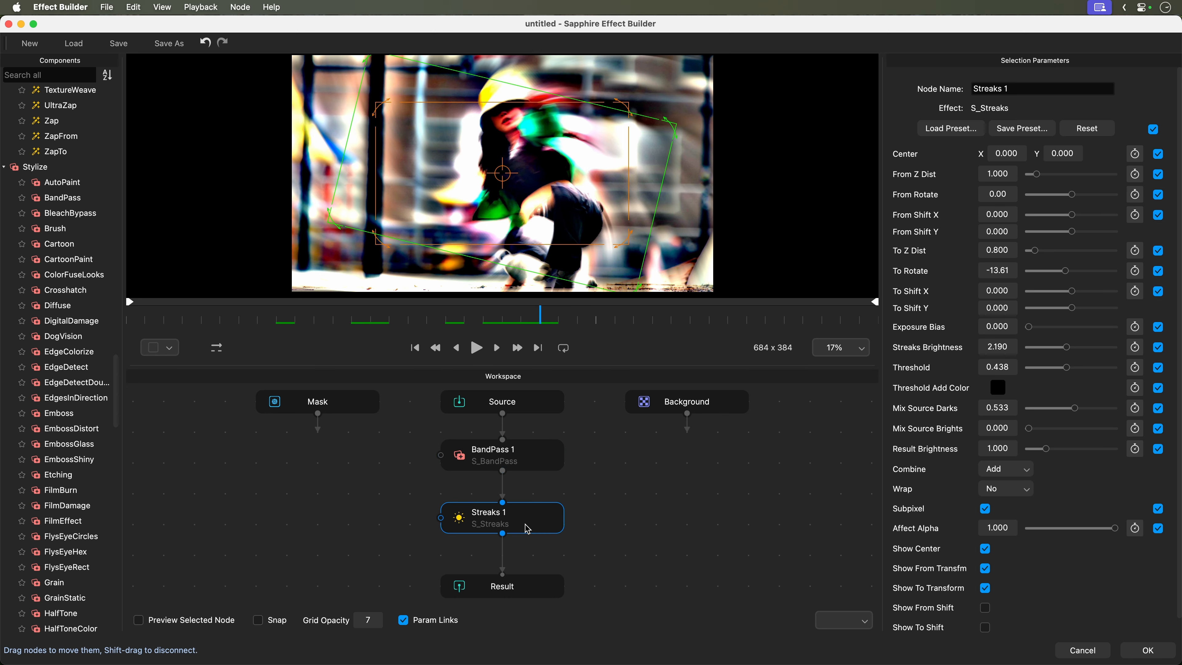
{"action": "left_click", "coordinate": [532, 454]}
{"action": "left_click", "coordinate": [540, 515]}
{"action": "left_click_drag", "start_coordinate": [1039, 177], "coordinate": [1042, 176]}
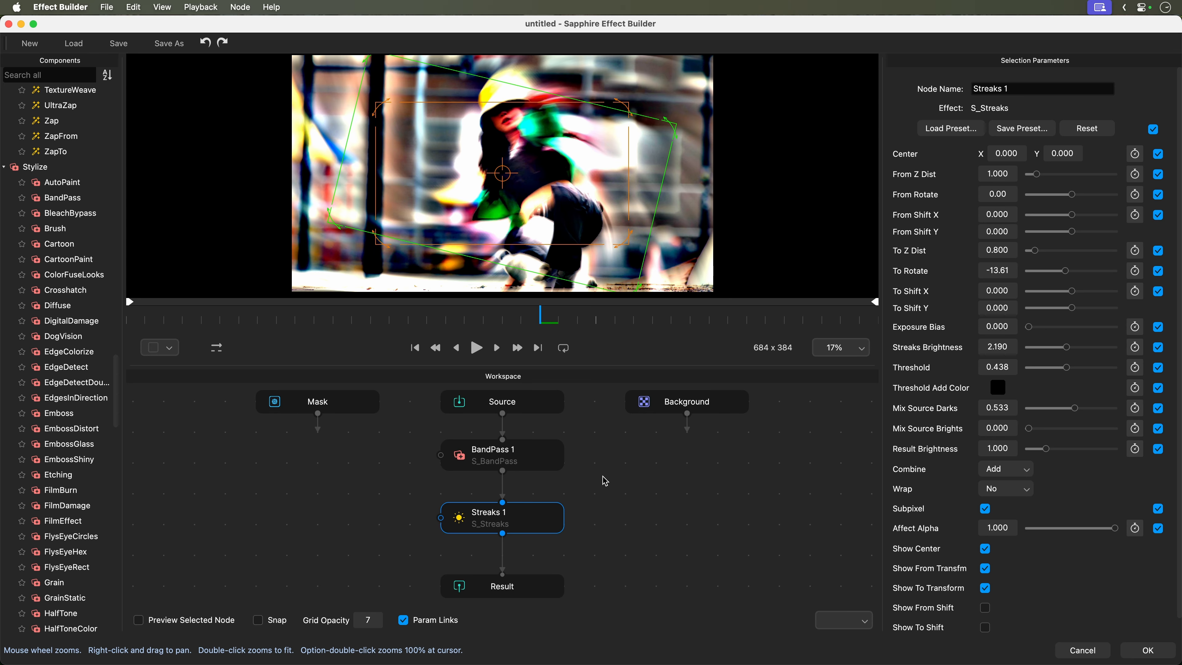
{"action": "left_click", "coordinate": [536, 460]}
{"action": "left_click", "coordinate": [528, 517]}
{"action": "left_click", "coordinate": [535, 462]}
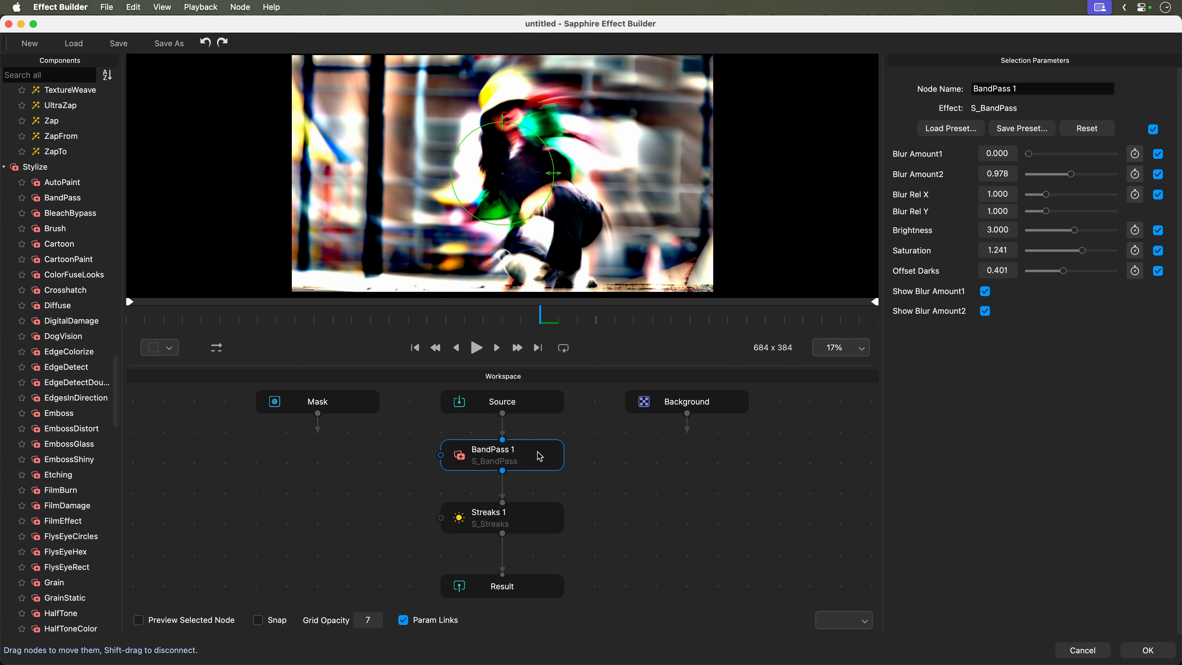
- Enable Preview Selected Node to compare the separate outputs of BandPass 1 and Streaks 1, and disable it again
{"action": "left_click", "coordinate": [215, 621]}
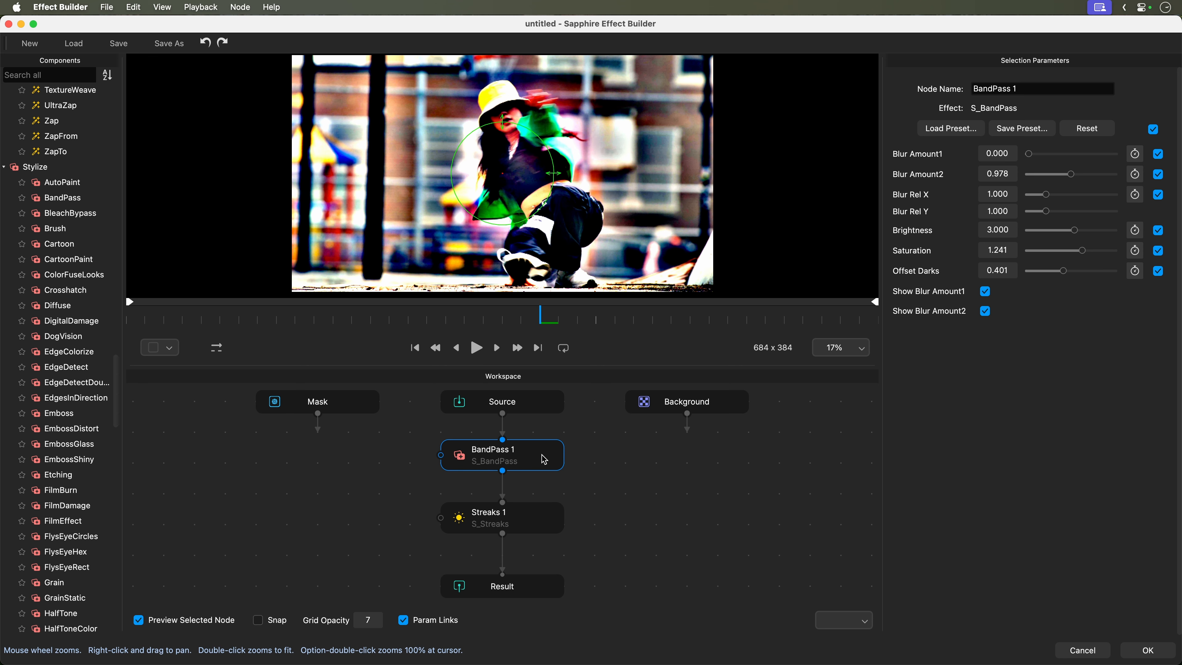
{"action": "left_click", "coordinate": [544, 515]}
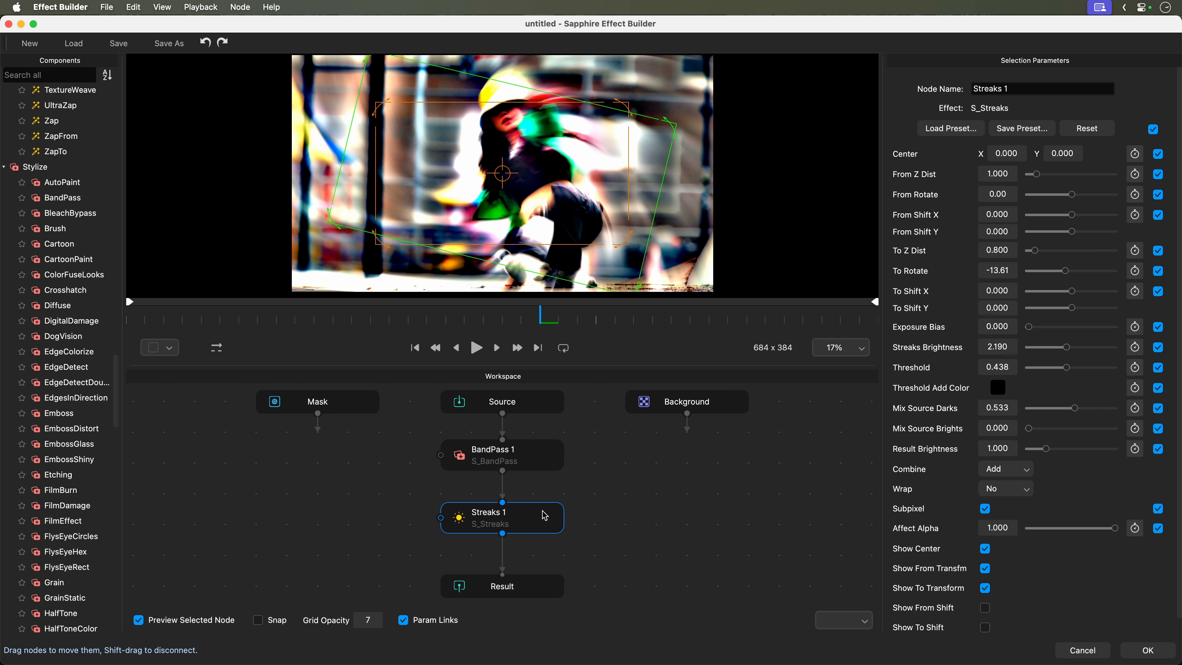
{"action": "left_click", "coordinate": [542, 456]}
{"action": "left_click", "coordinate": [541, 519]}
{"action": "left_click", "coordinate": [543, 464]}
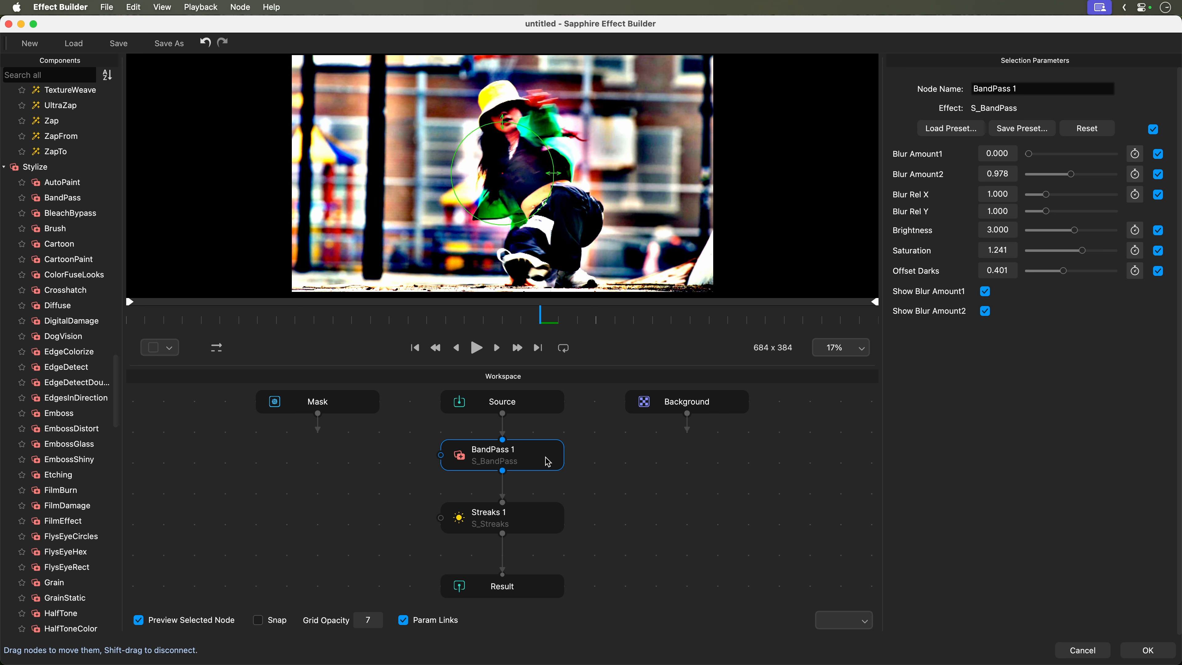
{"action": "left_click", "coordinate": [152, 618]}
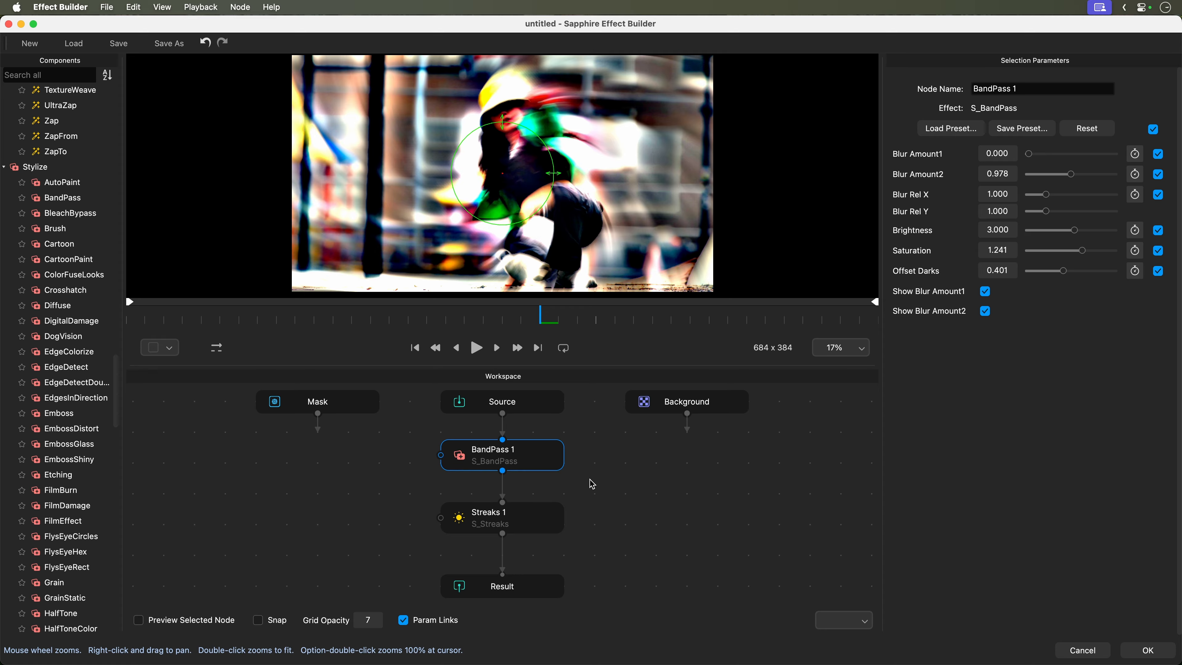
- Move the BandPass 1 and Streaks 1 nodes up in the workspace, closer to the Source node
{"action": "left_click_drag", "start_coordinate": [554, 468], "coordinate": [550, 454]}
{"action": "left_click_drag", "start_coordinate": [546, 517], "coordinate": [546, 489]}
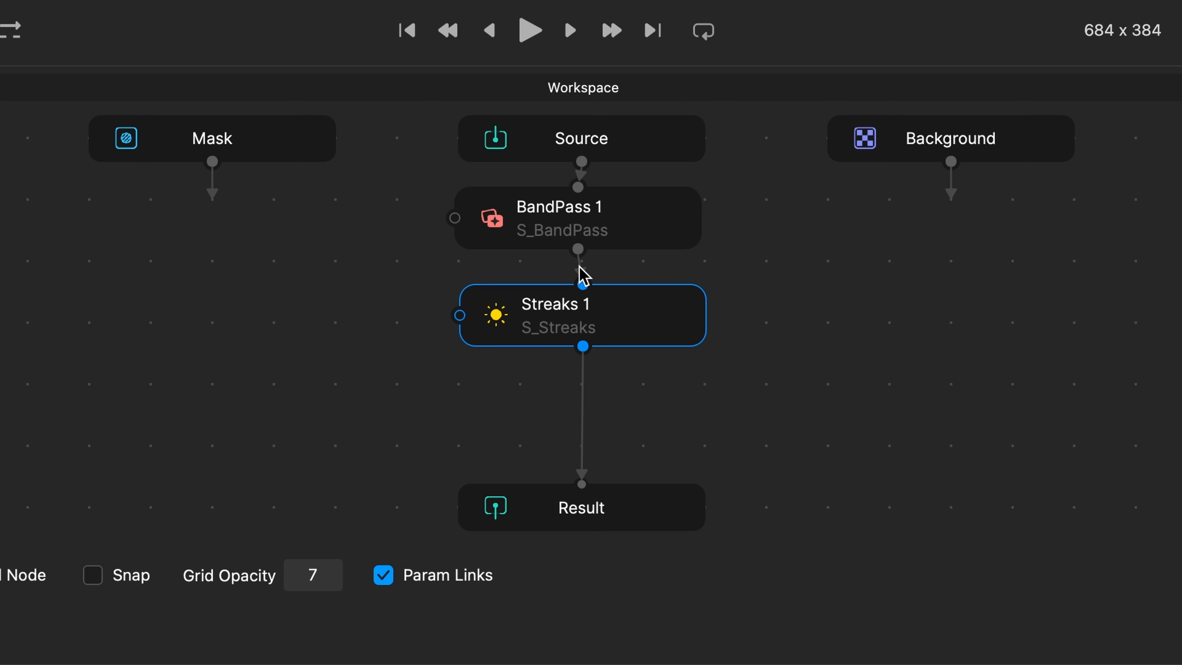
{"action": "left_click_drag", "start_coordinate": [501, 466], "coordinate": [556, 467]}
{"action": "left_click_drag", "start_coordinate": [694, 278], "coordinate": [697, 273]}
- Try disconnecting BandPass 1 from the node chain by moving it below the Background node, and undo the change
{"action": "left_click_drag", "start_coordinate": [603, 205], "coordinate": [959, 269]}
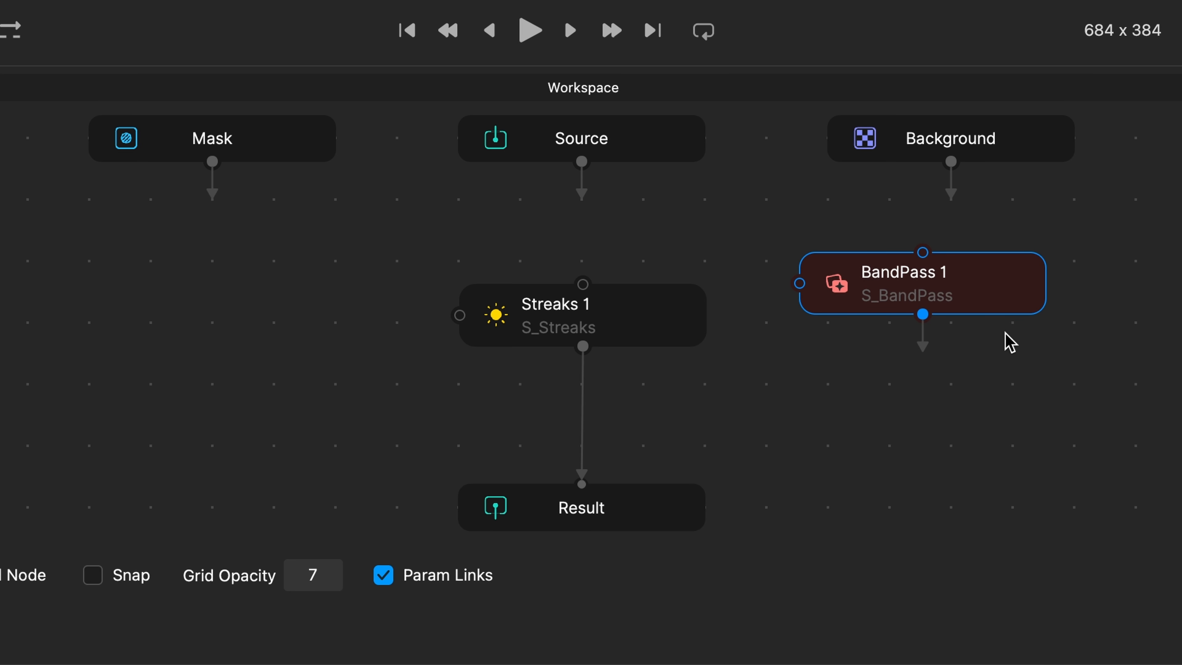
{"action": "left_click_drag", "start_coordinate": [927, 362], "coordinate": [694, 482]}
{"action": "key", "text": "ctrl+z"}
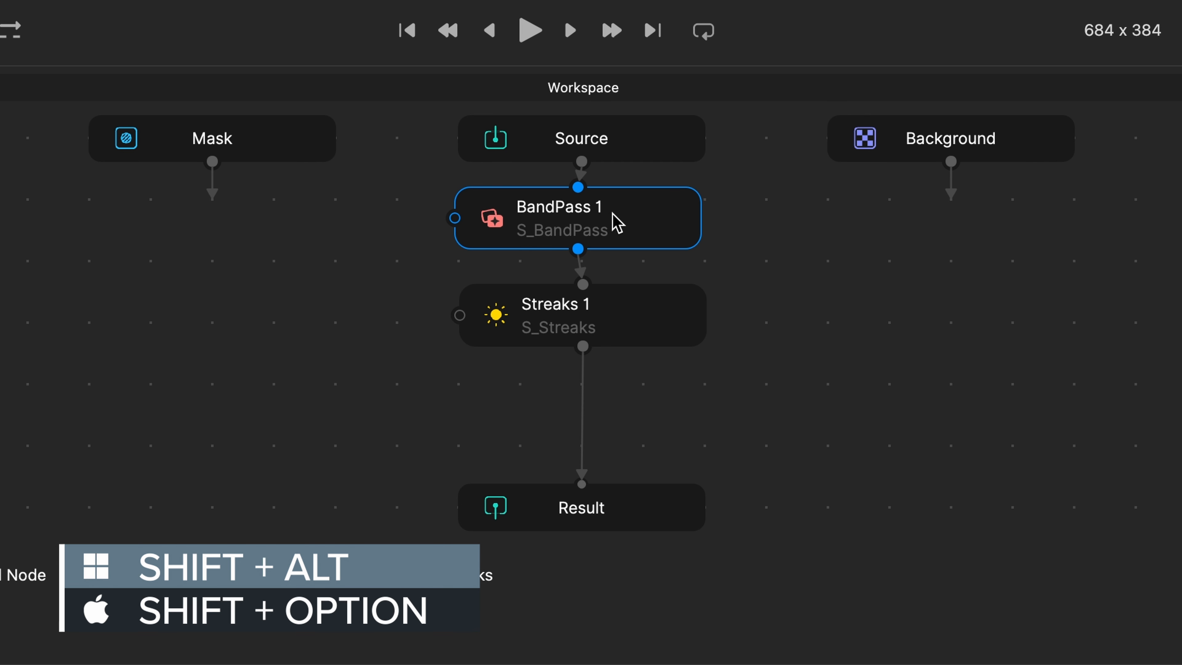
- Reorder the chain so BandPass 1 sits between Streaks 1 and Result, and space the two nodes evenly
{"action": "mouse_move", "coordinate": [604, 221]}
{"action": "left_mouse_down"}
{"action": "mouse_move", "coordinate": [694, 225]}
{"action": "mouse_move", "coordinate": [921, 356]}
{"action": "mouse_move", "coordinate": [903, 405]}
{"action": "mouse_move", "coordinate": [594, 415]}
{"action": "left_mouse_up"}
{"action": "mouse_move", "coordinate": [612, 330]}
{"action": "left_mouse_down"}
{"action": "mouse_move", "coordinate": [612, 282]}
{"action": "mouse_move", "coordinate": [617, 304]}
{"action": "left_mouse_up"}
{"action": "left_click_drag", "start_coordinate": [618, 410], "coordinate": [639, 380]}
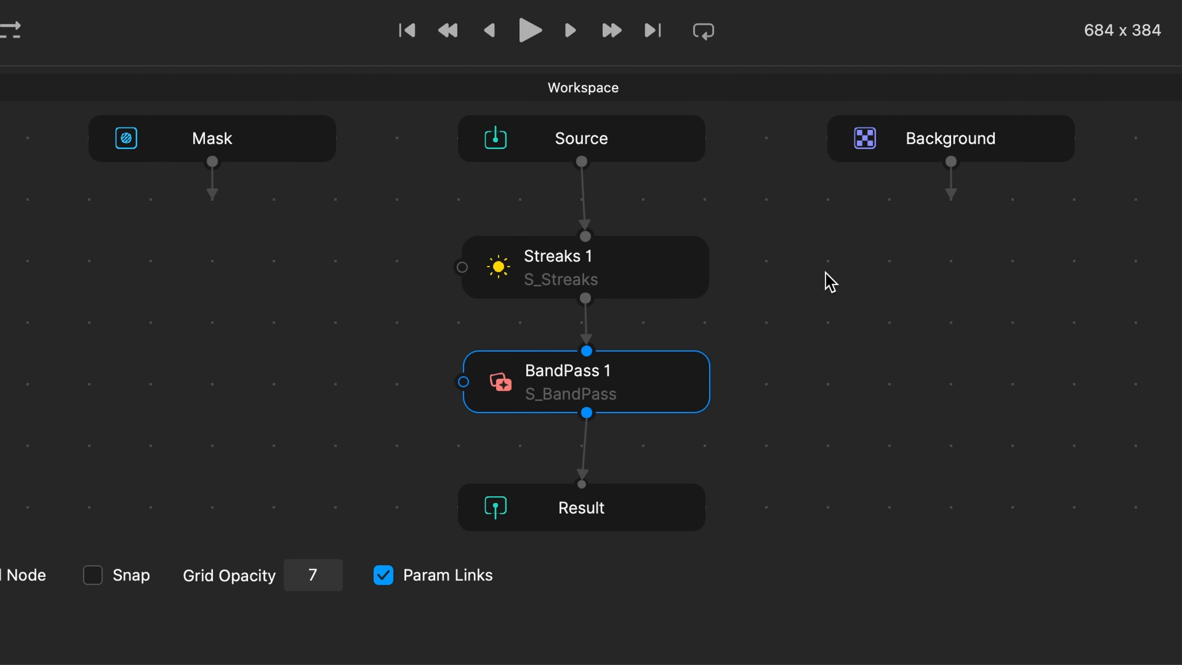
- Select both the Streaks 1 and BandPass 1 nodes and align them with Cleanup Selection
{"action": "left_click_drag", "start_coordinate": [760, 209], "coordinate": [388, 454]}
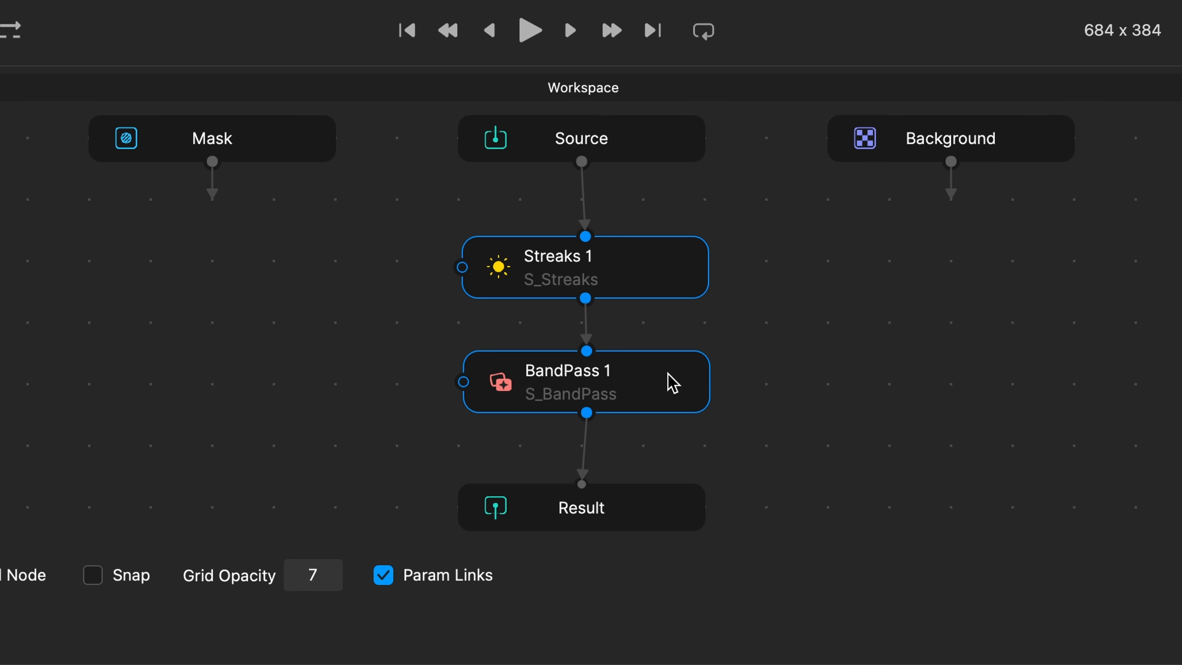
{"action": "right_click", "coordinate": [659, 381]}
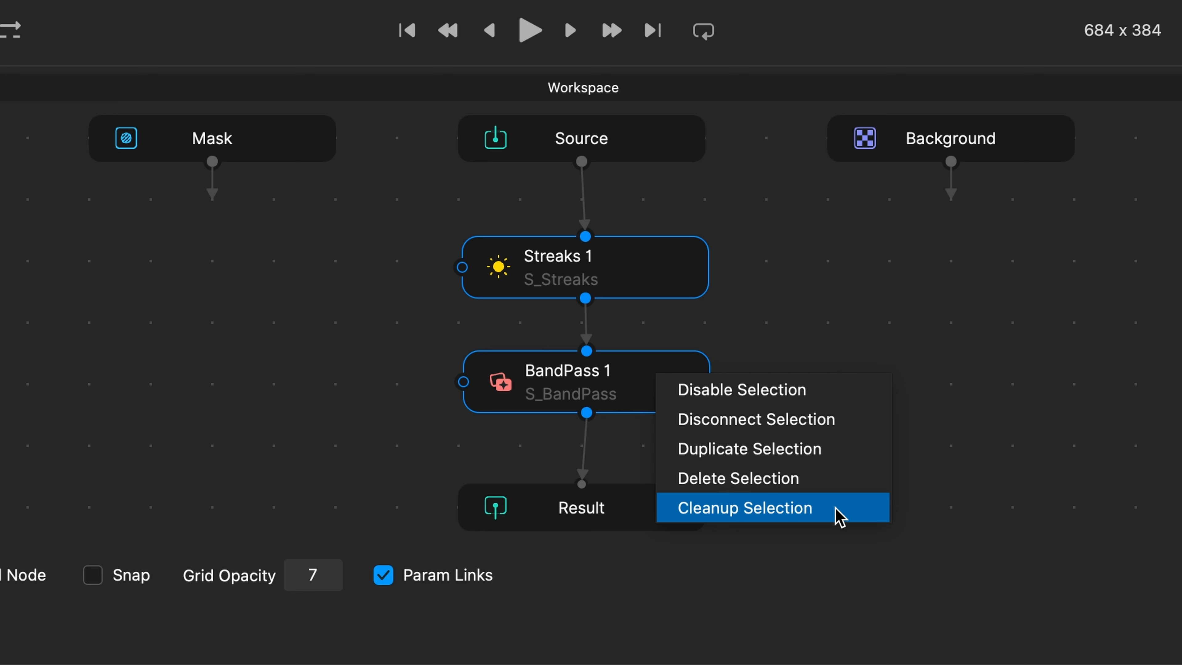
{"action": "left_click", "coordinate": [840, 516]}
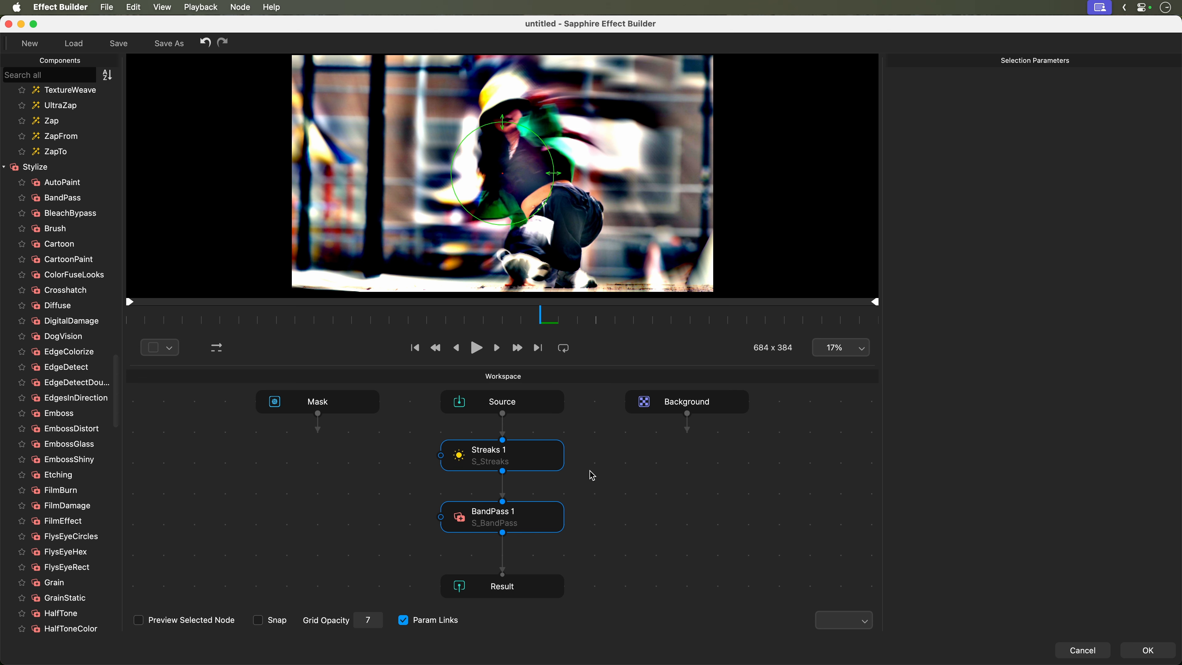
- Review the BandPass 1 and Streaks 1 parameters in the new order and accept the effect for the dancer clip
{"action": "left_click", "coordinate": [547, 525]}
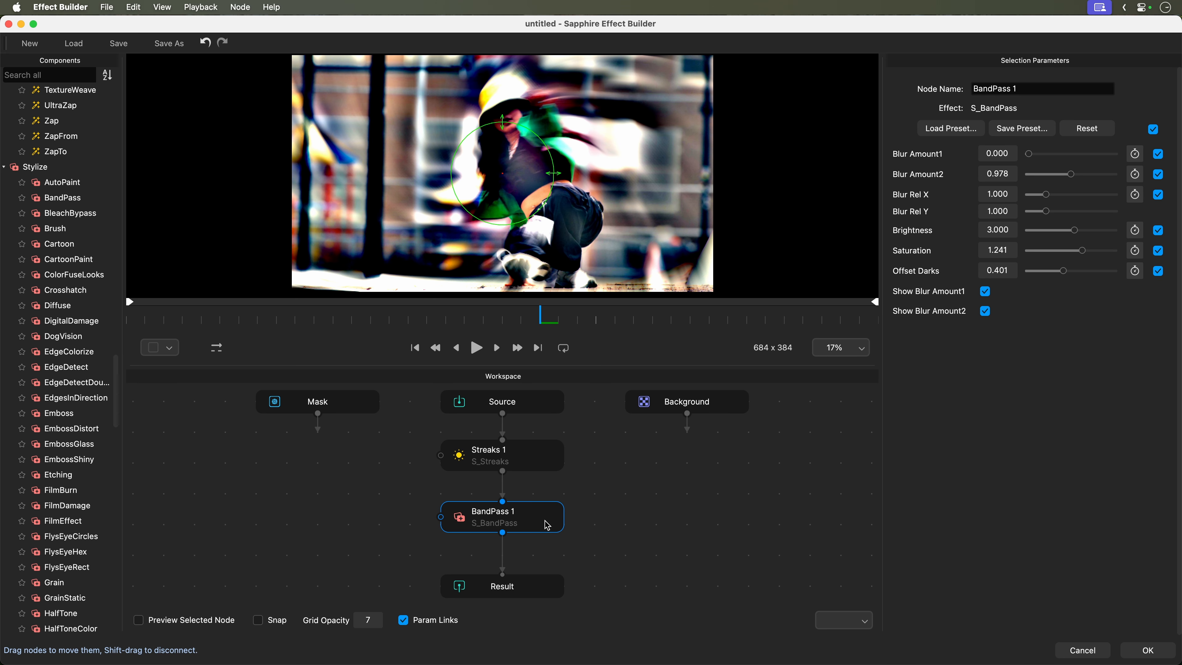
{"action": "left_click", "coordinate": [546, 464]}
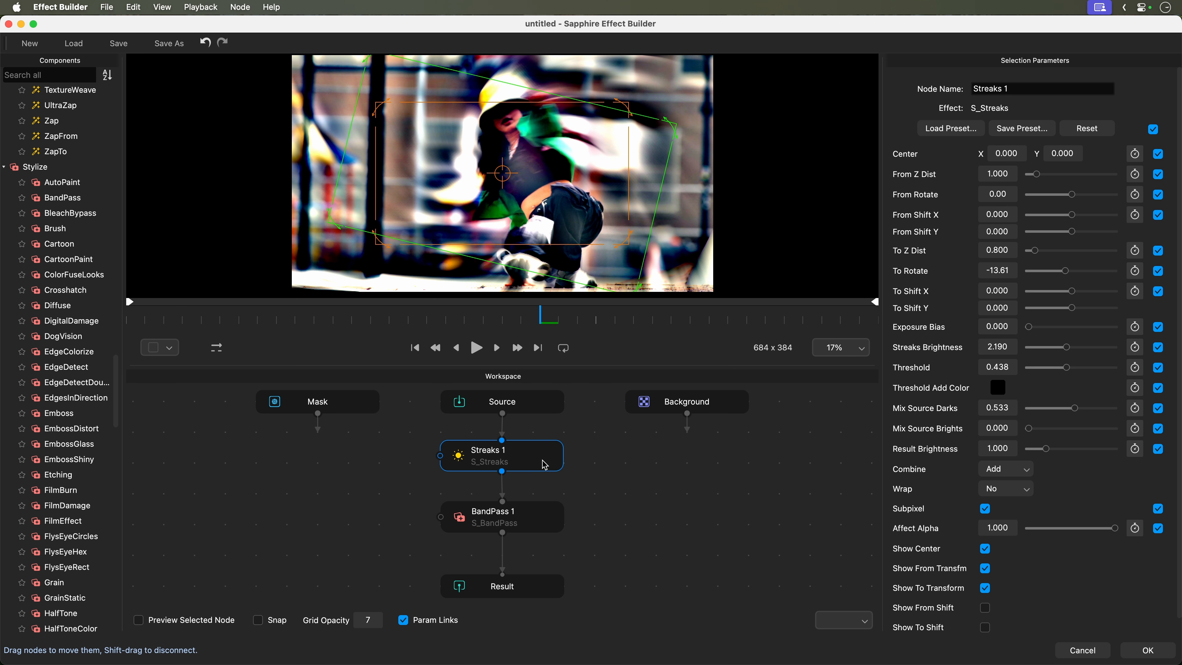
{"action": "left_click", "coordinate": [539, 525]}
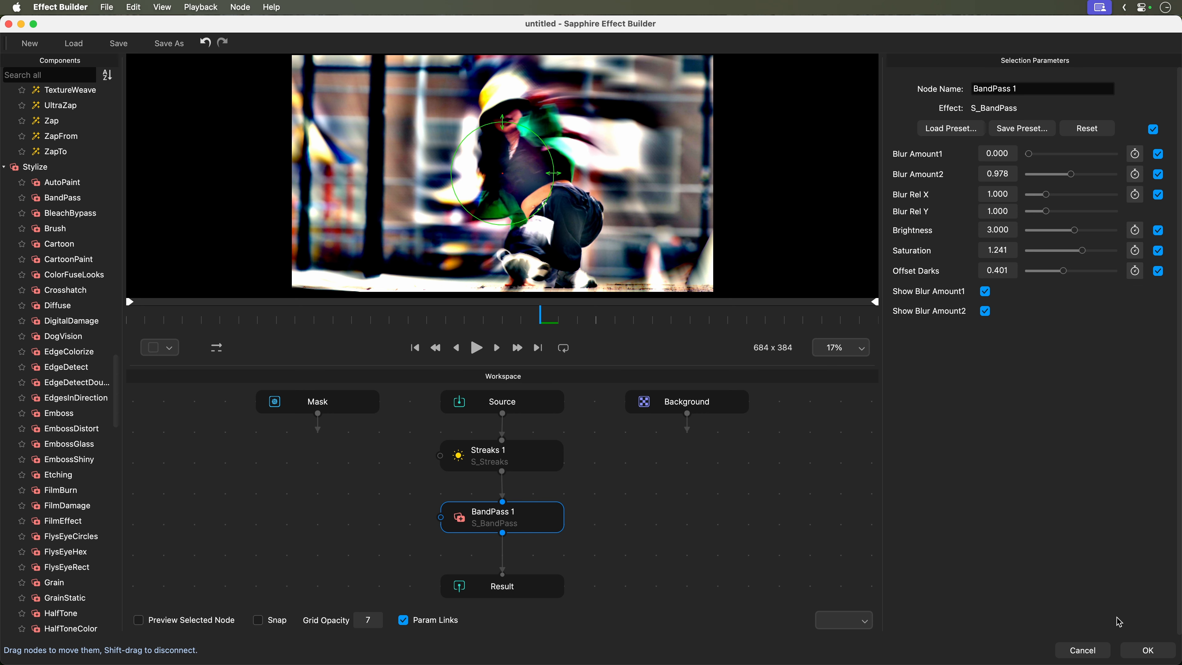
{"action": "left_click", "coordinate": [1139, 649]}
- Apply S_Effect to the Guitar_Player002.mp4 clip with the playhead at 00:00:02:01 and open it in the Effect Builder
{"action": "left_click_drag", "start_coordinate": [559, 459], "coordinate": [618, 460]}
{"action": "left_click", "coordinate": [656, 539]}
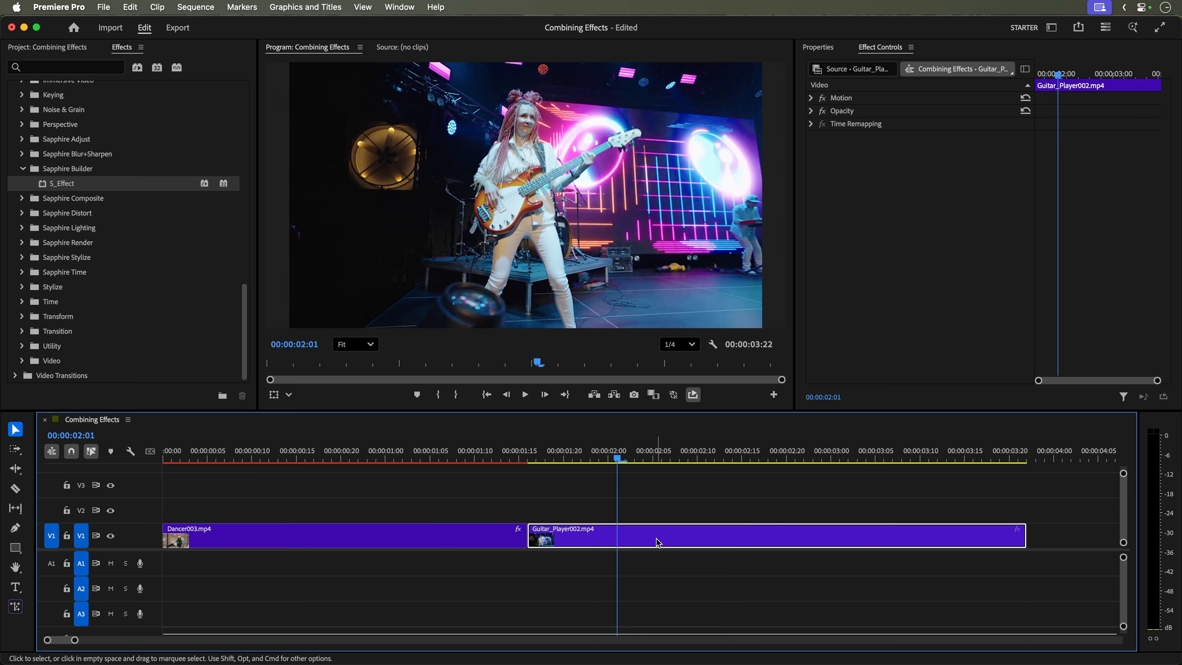
{"action": "double_click", "coordinate": [153, 183]}
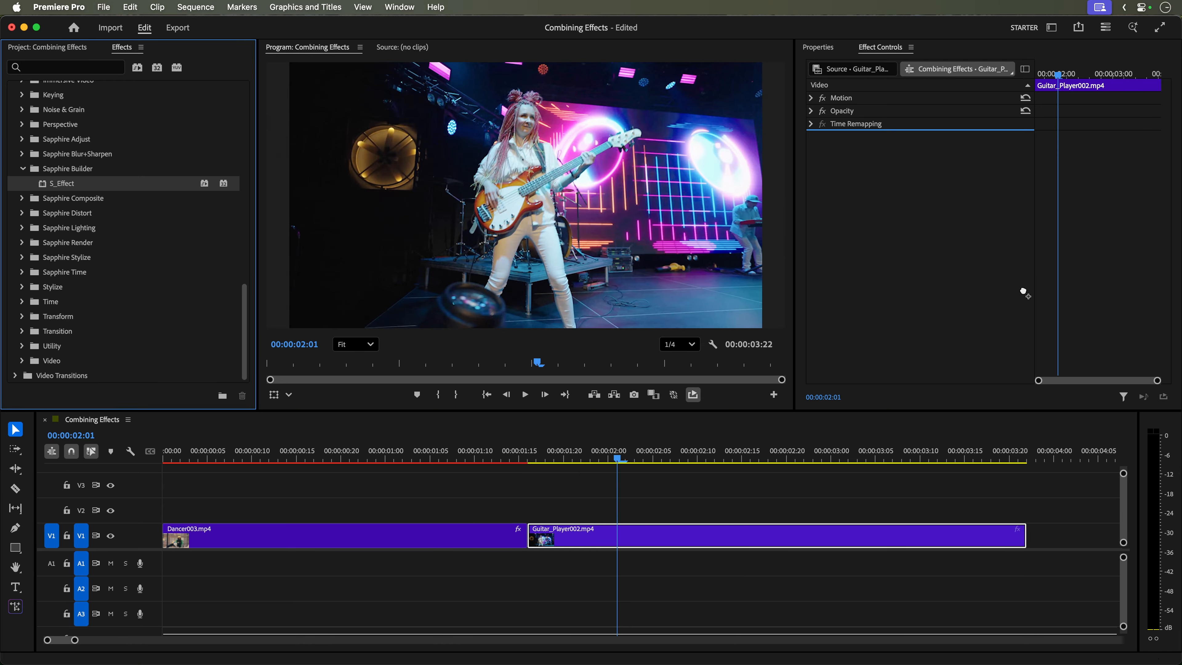
{"action": "left_click", "coordinate": [937, 187]}
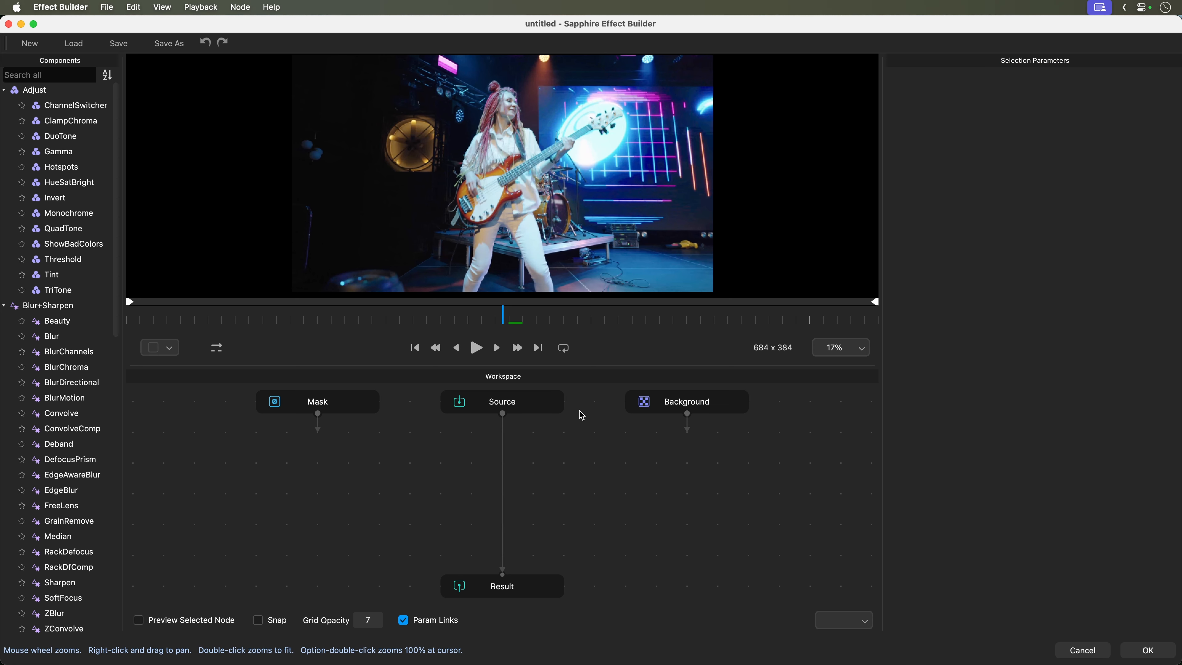
- Insert a Median node between Source and Result and set its Size to about 15.245
{"action": "left_click", "coordinate": [530, 590]}
{"action": "left_click", "coordinate": [542, 495]}
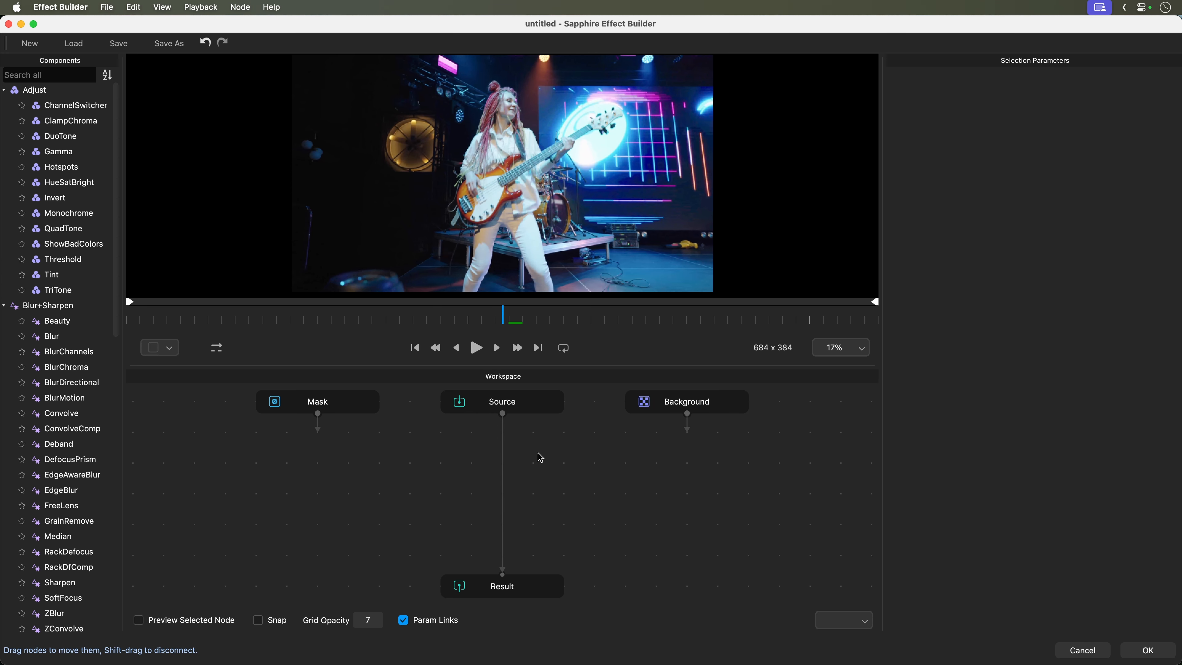
{"action": "left_click_drag", "start_coordinate": [501, 317], "coordinate": [479, 308]}
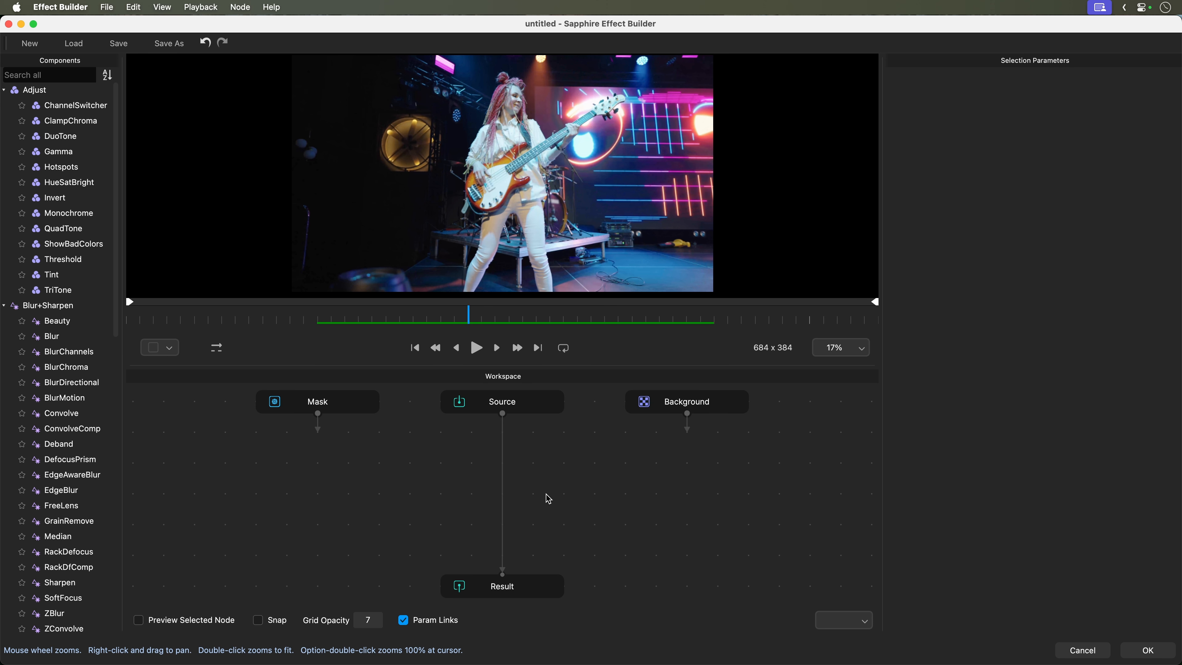
{"action": "left_click_drag", "start_coordinate": [67, 540], "coordinate": [520, 475]}
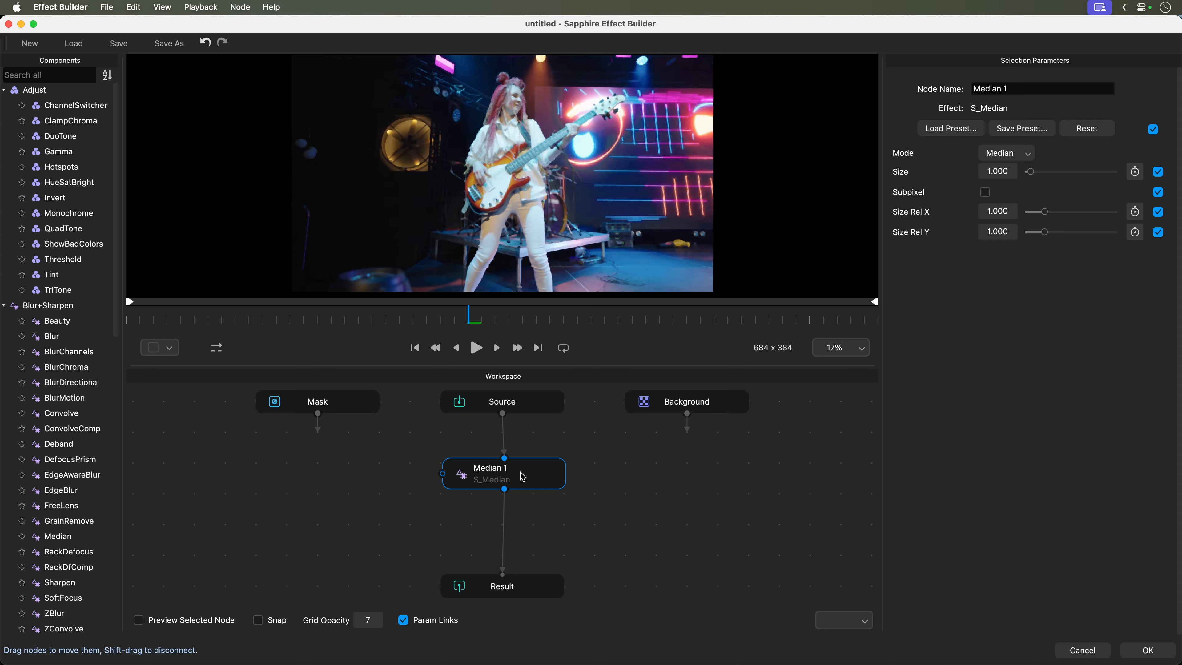
{"action": "left_click_drag", "start_coordinate": [1031, 172], "coordinate": [1061, 175]}
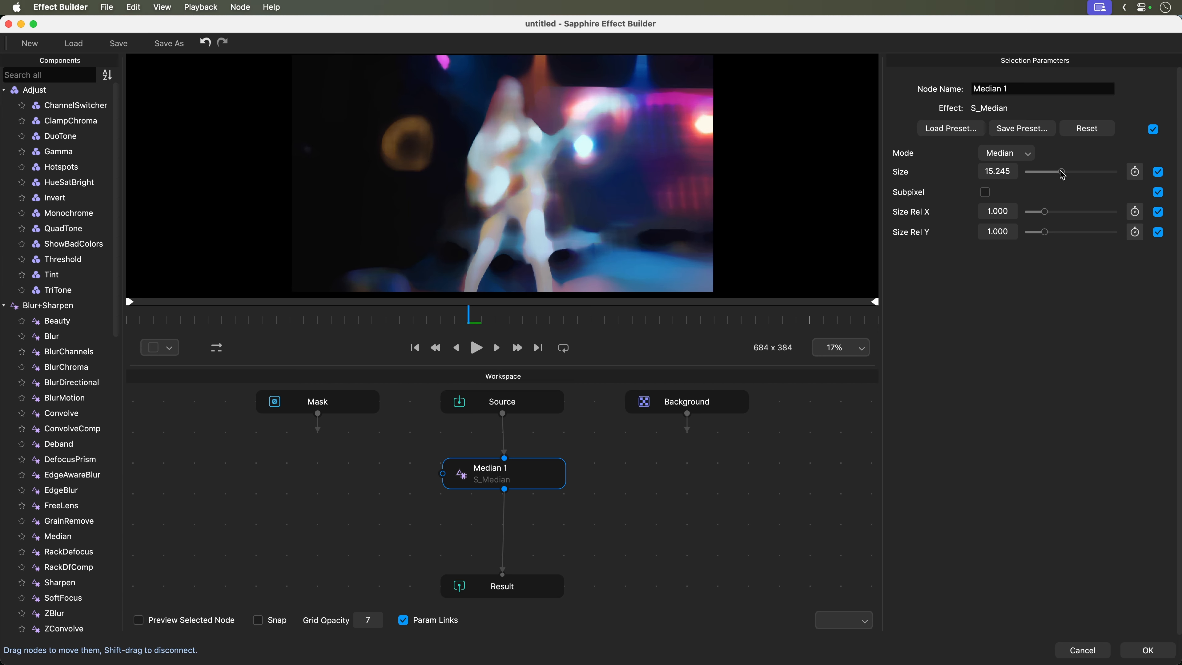
{"action": "left_click", "coordinate": [620, 480]}
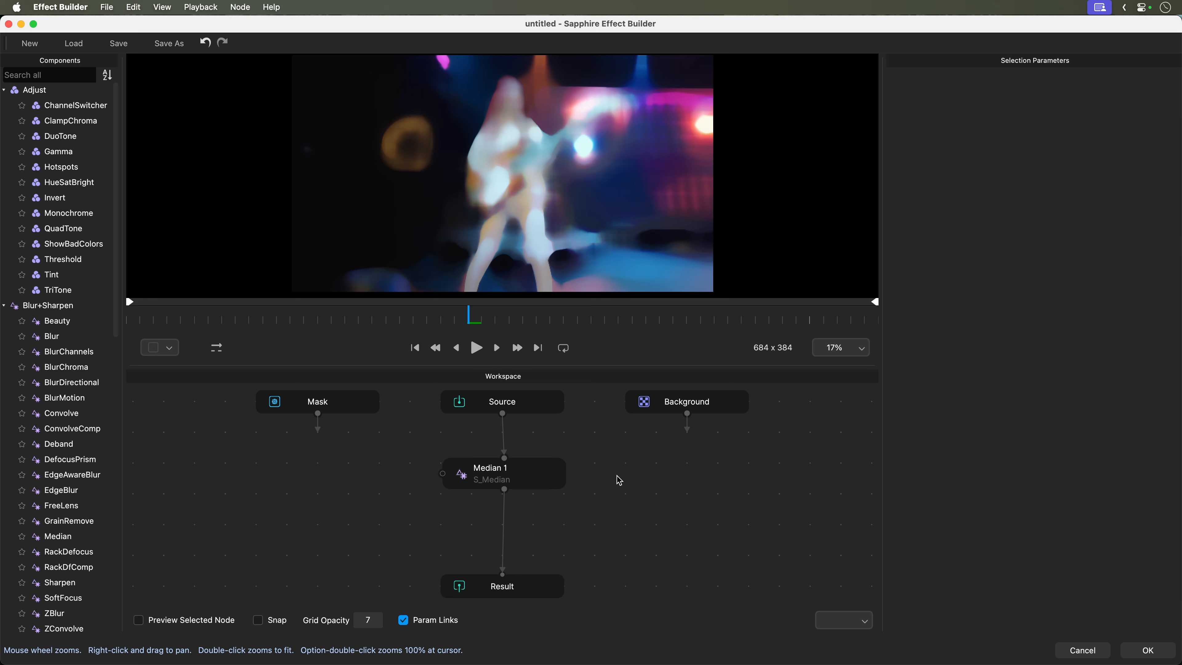
- Move Median 1 up slightly and add an EdgeDetect node between it and Result, checking the look at other frames
{"action": "left_click", "coordinate": [535, 475]}
{"action": "left_click_drag", "start_coordinate": [535, 475], "coordinate": [530, 463]}
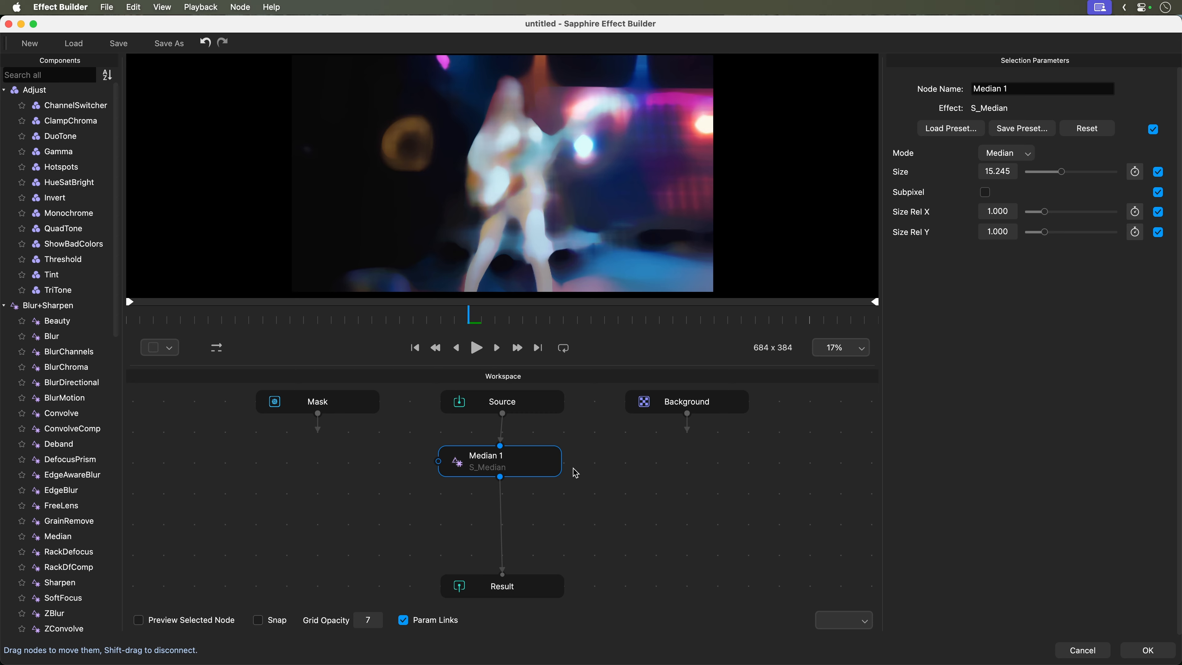
{"action": "key", "text": "Tab"}
{"action": "type", "text": "edged"}
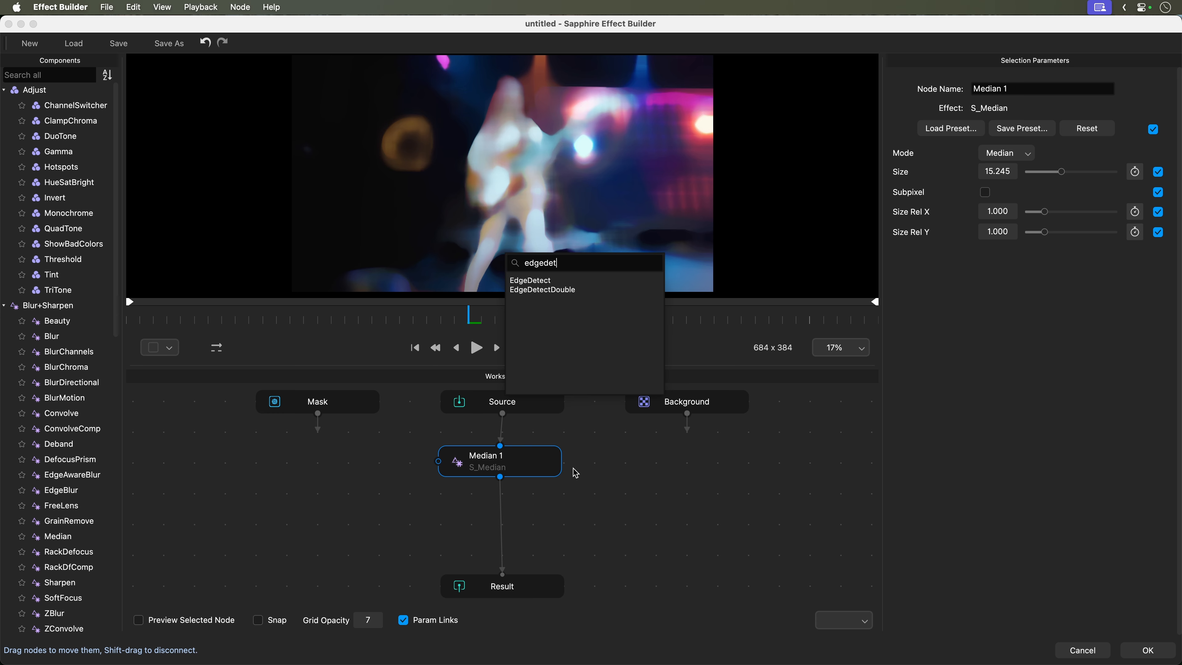
{"action": "left_click", "coordinate": [551, 281]}
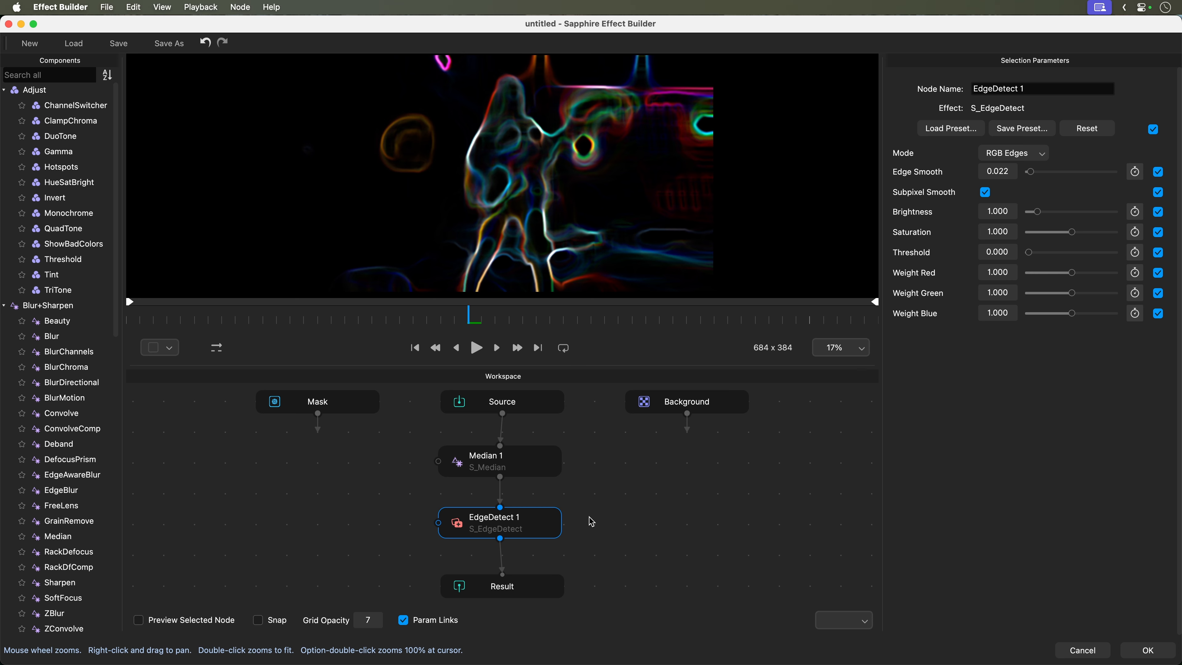
{"action": "mouse_move", "coordinate": [474, 318]}
{"action": "left_mouse_down"}
{"action": "mouse_move", "coordinate": [642, 318]}
{"action": "mouse_move", "coordinate": [277, 327]}
{"action": "mouse_move", "coordinate": [747, 318]}
{"action": "mouse_move", "coordinate": [307, 320]}
{"action": "mouse_move", "coordinate": [728, 321]}
{"action": "mouse_move", "coordinate": [475, 326]}
{"action": "left_mouse_up"}
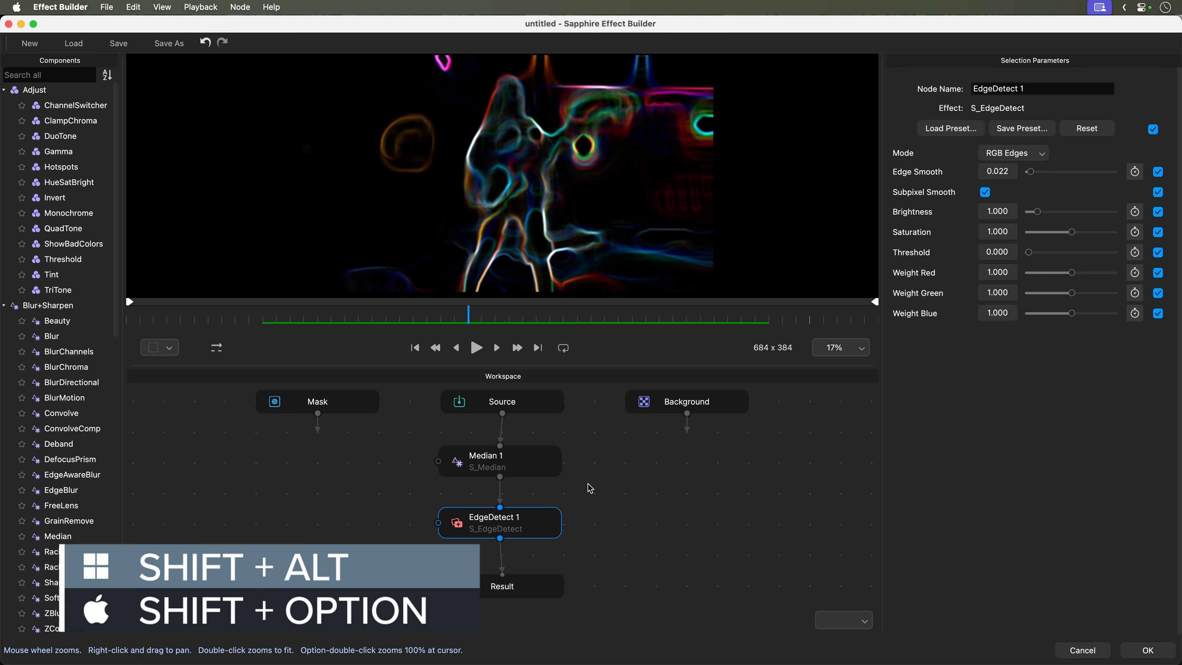
- Detach EdgeDetect 1 from the chain, feed it directly from Source, and arrange it side by side with Median 1
{"action": "left_click_drag", "start_coordinate": [538, 520], "coordinate": [381, 466]}
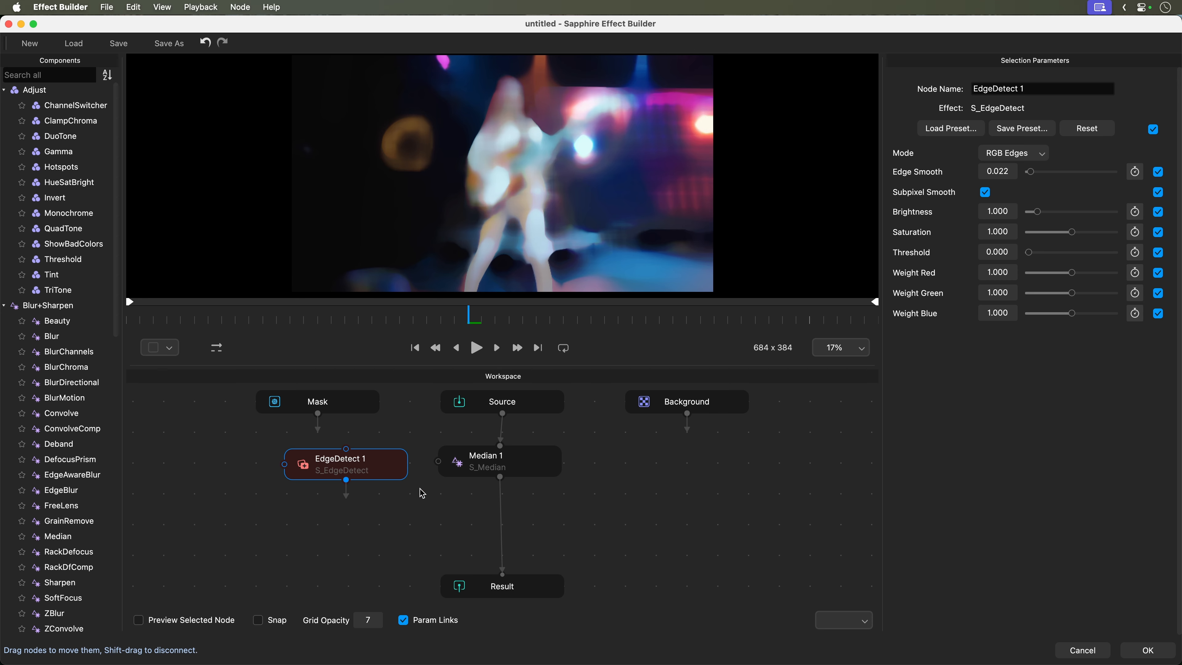
{"action": "left_click_drag", "start_coordinate": [502, 413], "coordinate": [349, 450]}
{"action": "left_click_drag", "start_coordinate": [238, 428], "coordinate": [578, 504]}
{"action": "left_click_drag", "start_coordinate": [540, 461], "coordinate": [613, 467]}
{"action": "left_click", "coordinate": [628, 512]}
- Select Median 1, EdgeDetect 1 and Result in turn to compare their parameters and the preview
{"action": "left_click", "coordinate": [598, 472]}
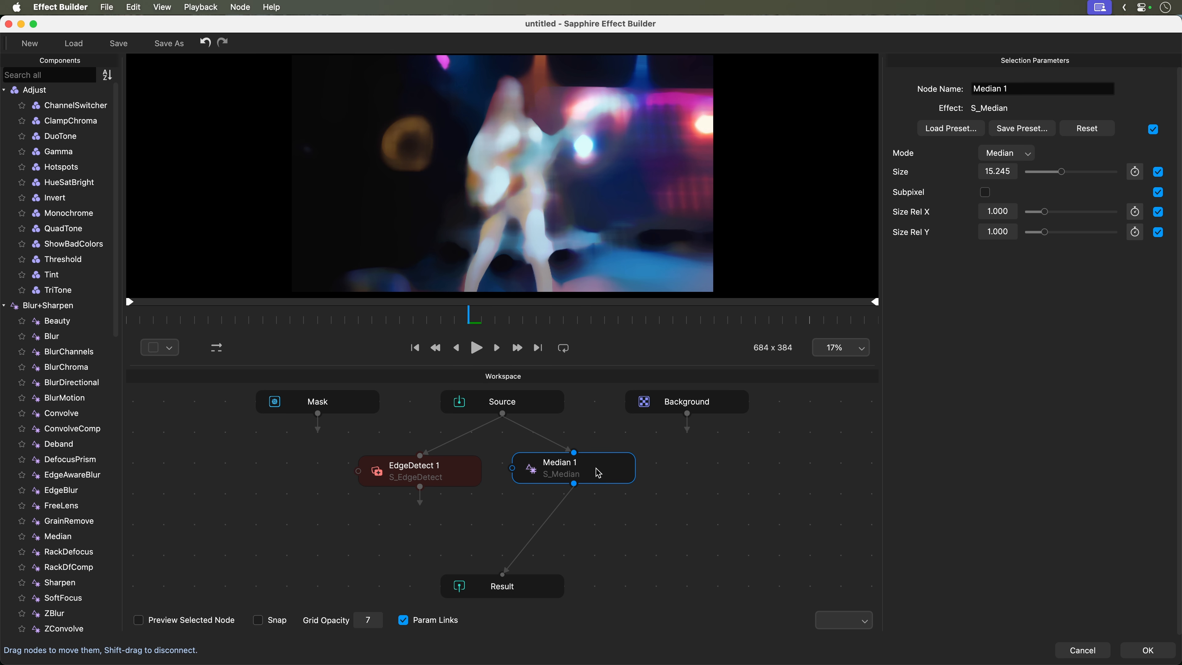
{"action": "left_click", "coordinate": [458, 472]}
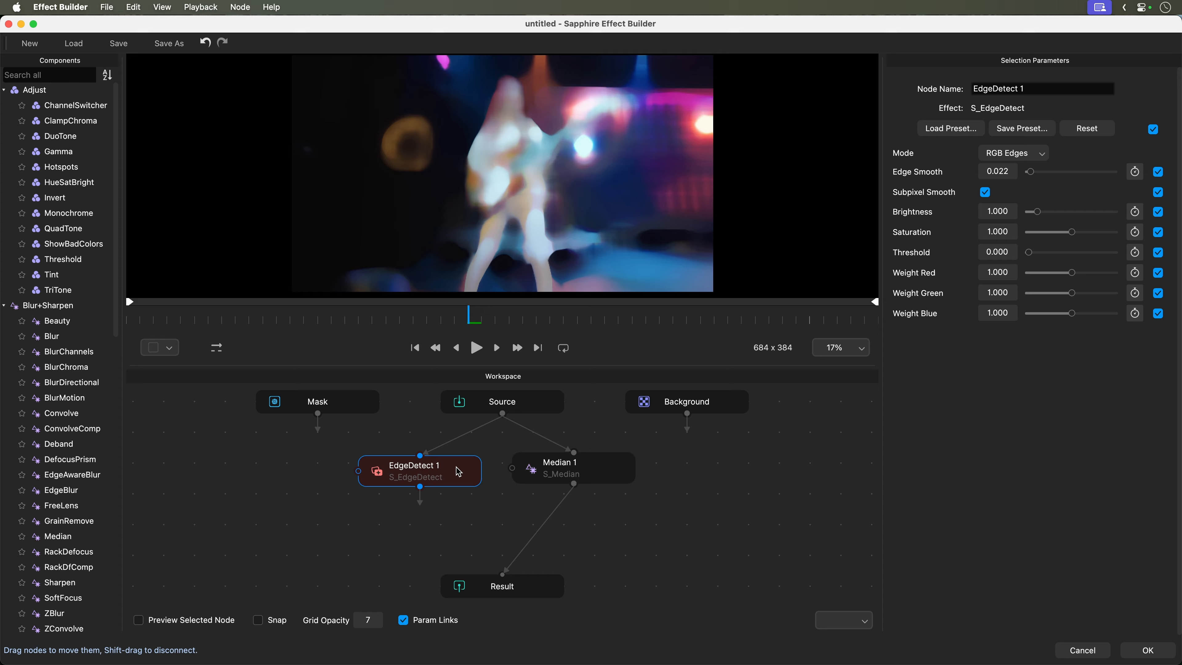
{"action": "left_click", "coordinate": [601, 473]}
{"action": "left_click", "coordinate": [466, 474]}
{"action": "left_click", "coordinate": [599, 467]}
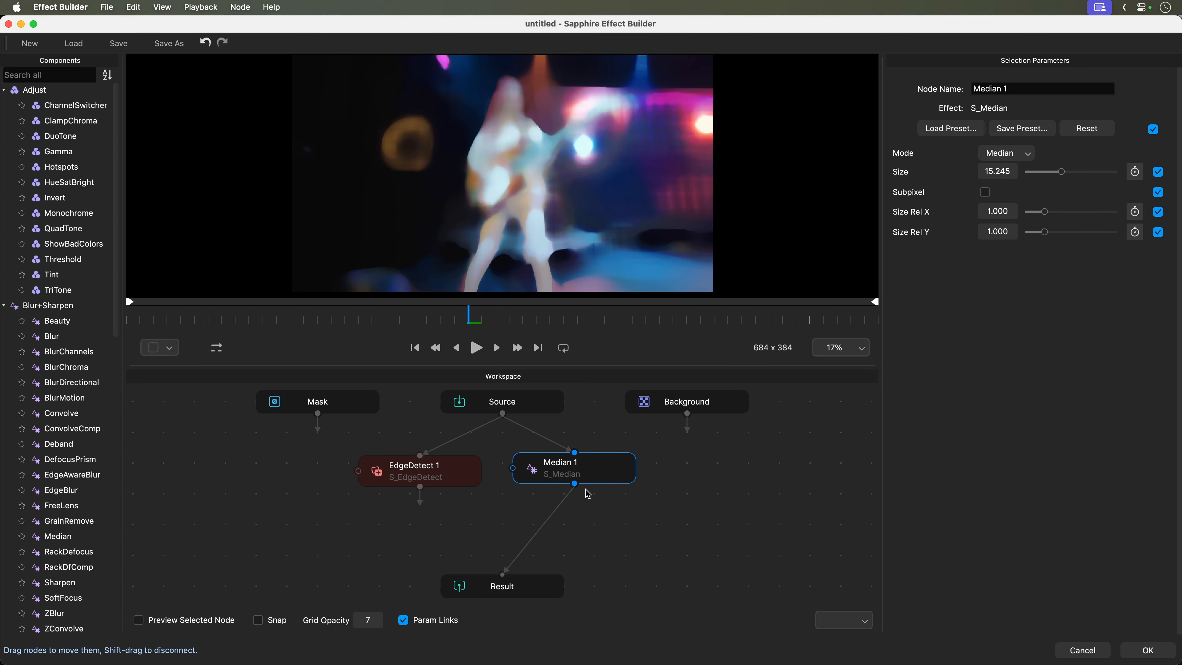
{"action": "left_click", "coordinate": [545, 586]}
{"action": "left_click", "coordinate": [490, 502]}
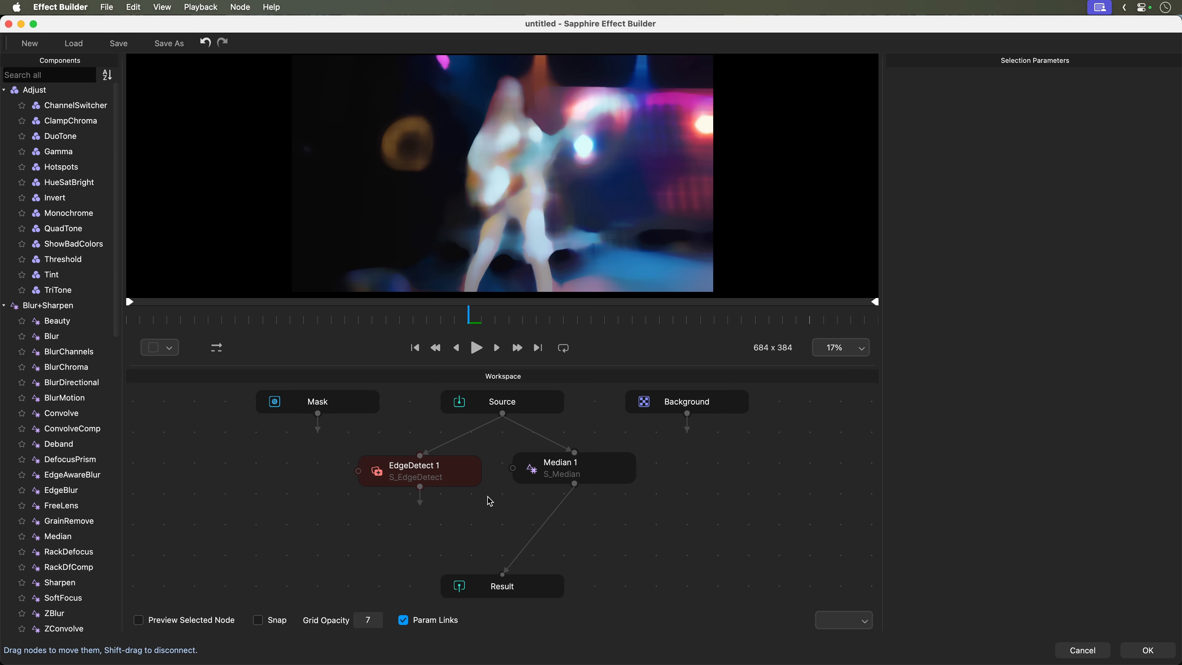
- Enable Preview Selected Node and compare the individual outputs of EdgeDetect 1, Median 1 and Result
{"action": "left_click", "coordinate": [219, 620]}
{"action": "left_click", "coordinate": [463, 468]}
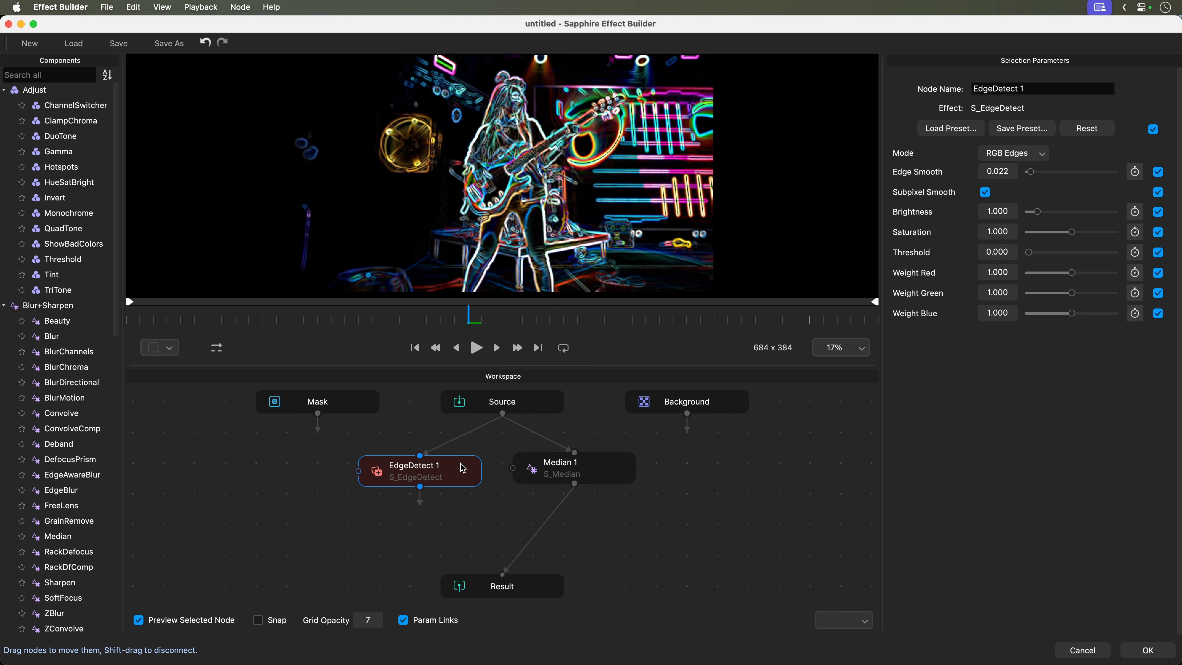
{"action": "left_click", "coordinate": [609, 471]}
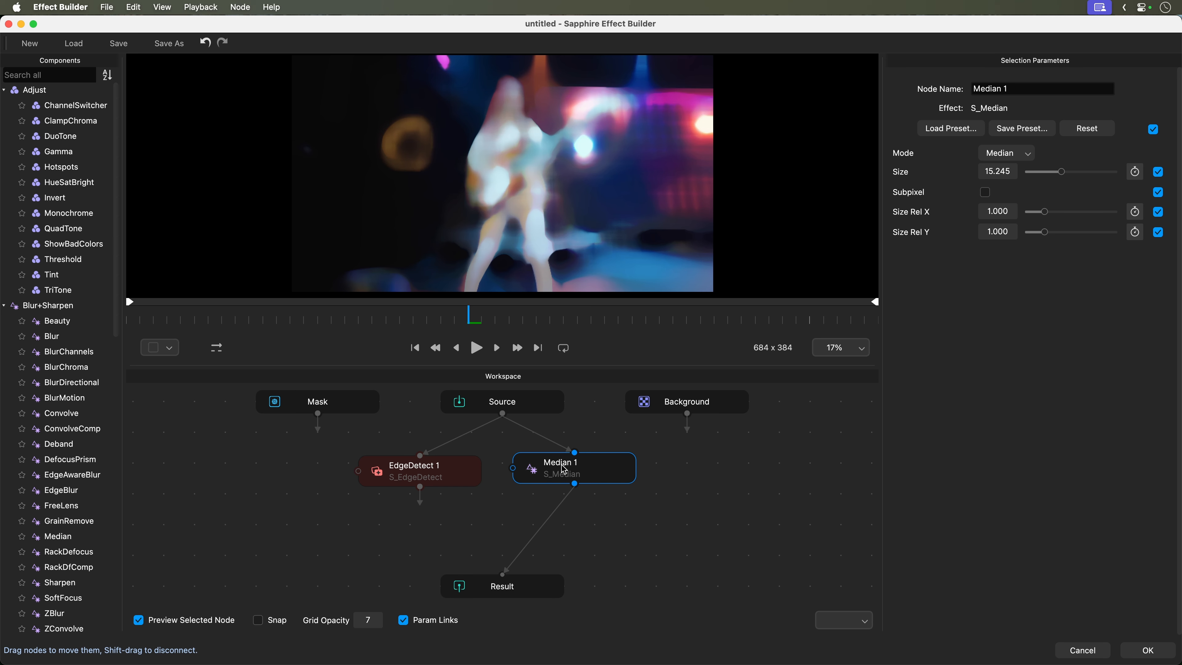
{"action": "left_click", "coordinate": [466, 475]}
{"action": "left_click", "coordinate": [607, 468]}
{"action": "left_click", "coordinate": [463, 468]}
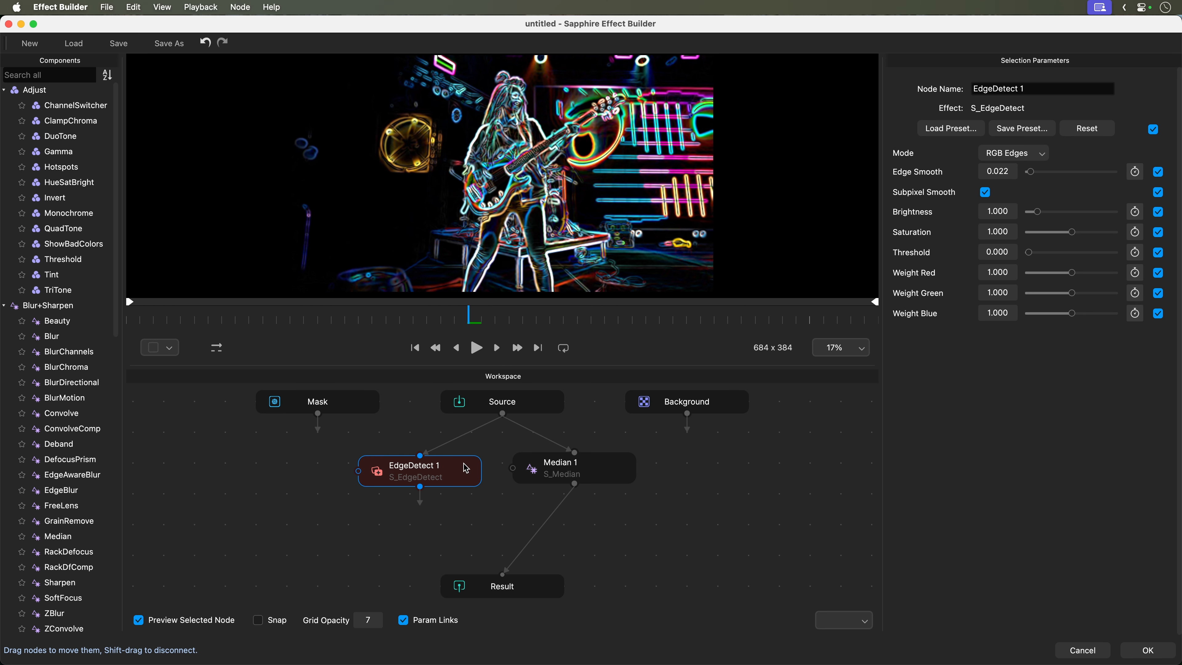
{"action": "left_click", "coordinate": [502, 494]}
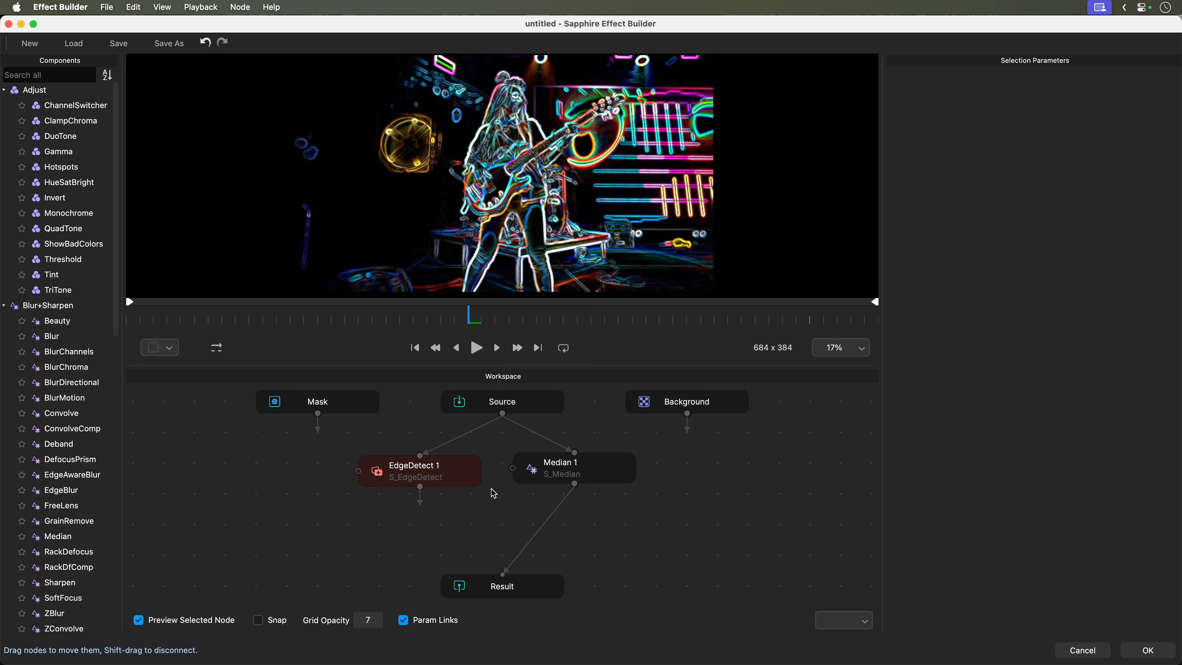
{"action": "left_click", "coordinate": [529, 594]}
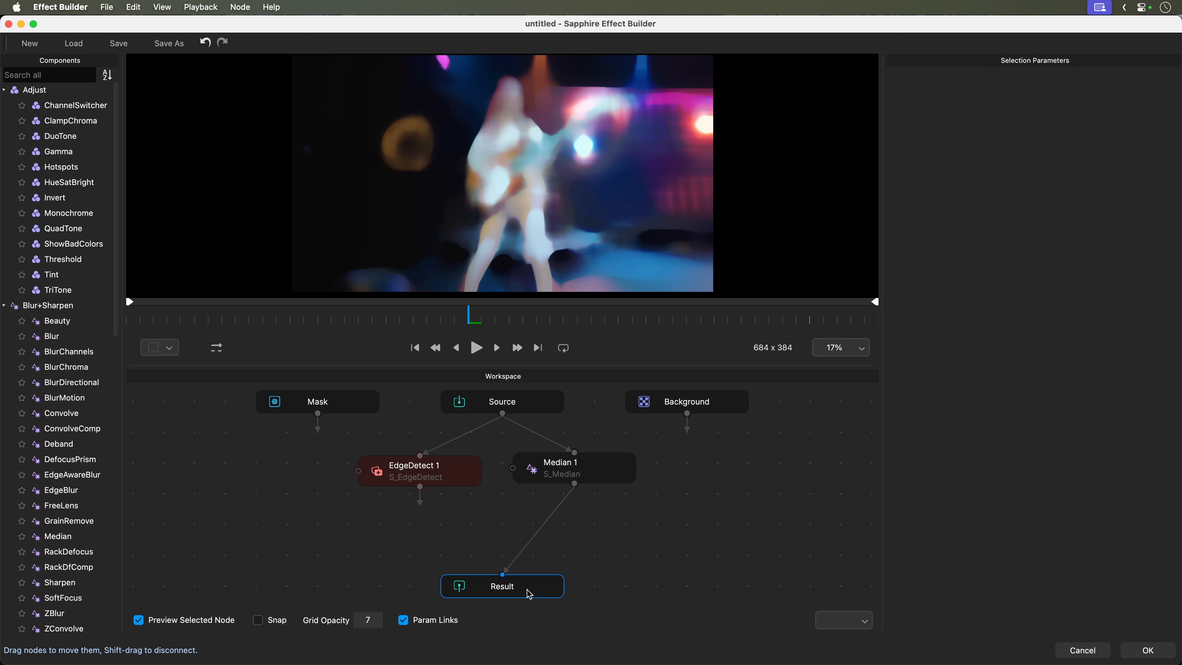
{"action": "left_click", "coordinate": [495, 502]}
- Set EdgeDetect 1 to Mono Edges with Brightness about 2.701 and Threshold about 1.226, and compare it with Median 1
{"action": "left_click", "coordinate": [468, 477]}
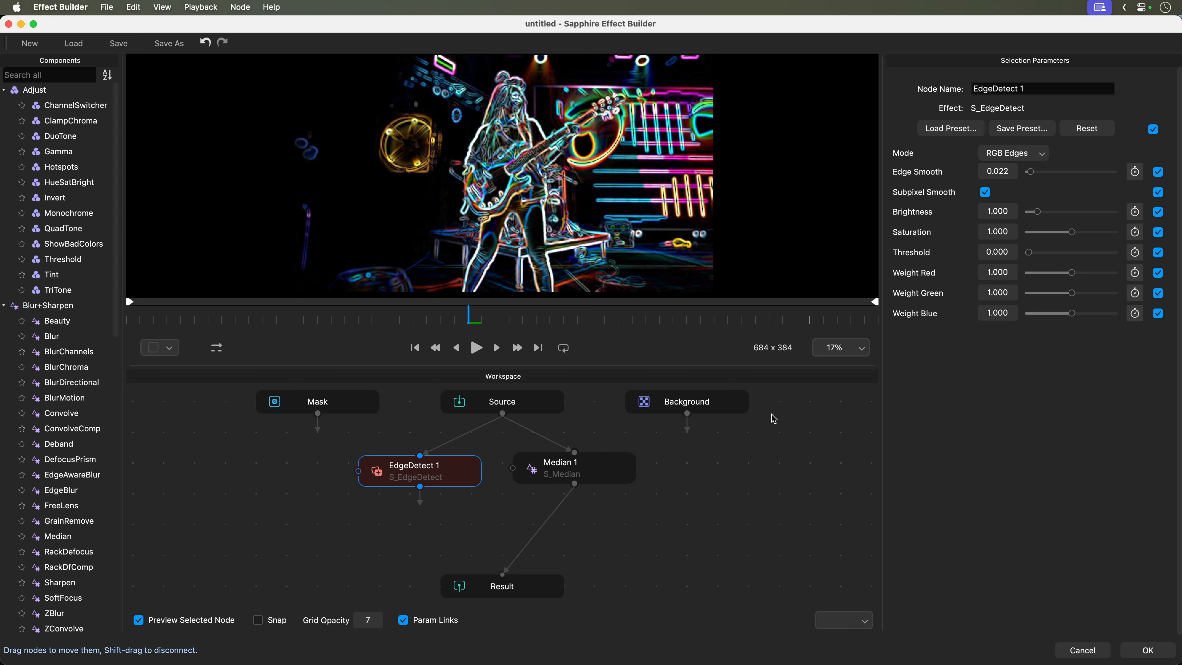
{"action": "left_click", "coordinate": [1028, 155]}
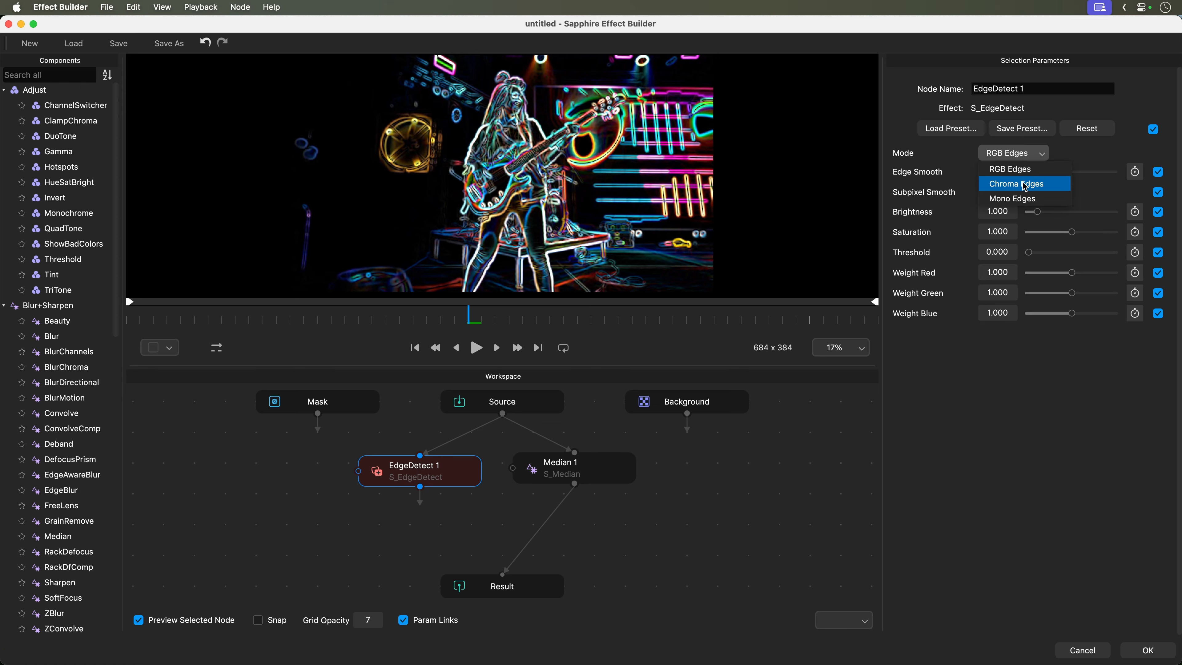
{"action": "left_click", "coordinate": [1022, 199]}
{"action": "left_click_drag", "start_coordinate": [1035, 212], "coordinate": [1053, 215]}
{"action": "left_click_drag", "start_coordinate": [1029, 252], "coordinate": [1085, 258]}
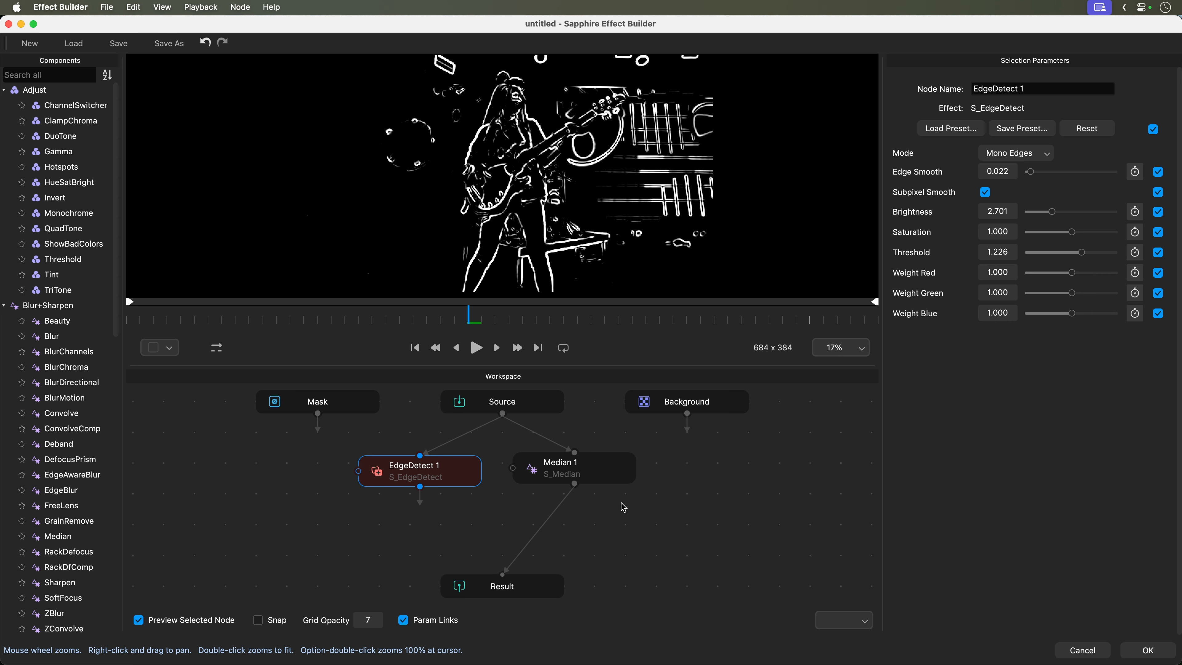
{"action": "left_click", "coordinate": [606, 481]}
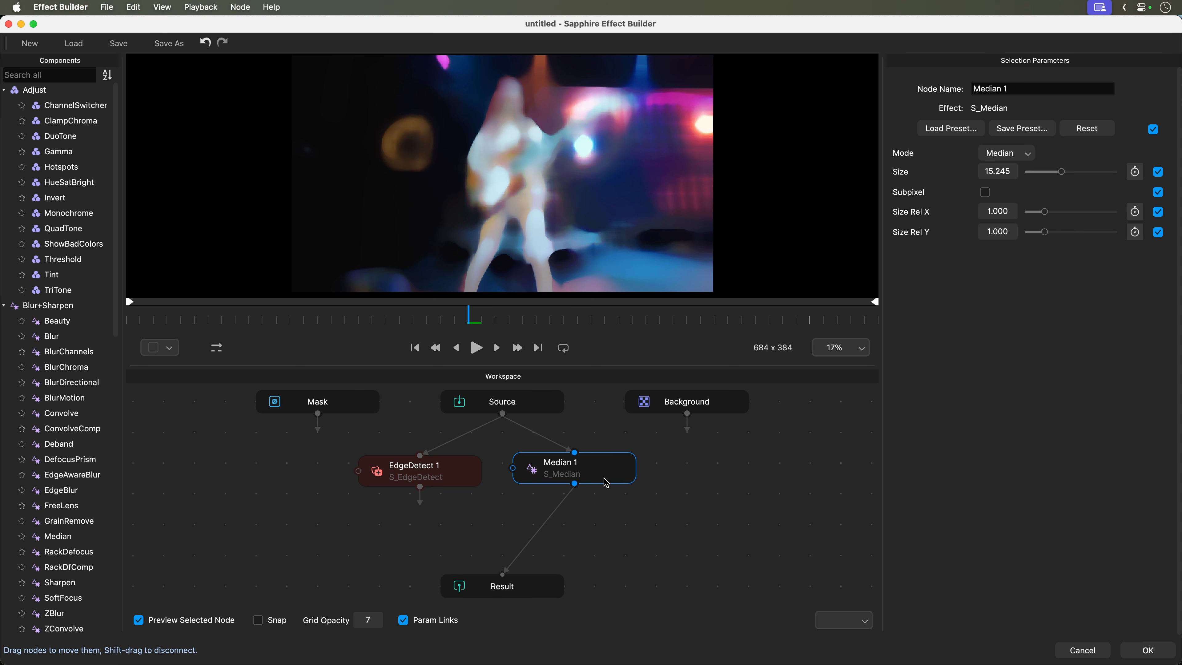
- Add a Layer node below EdgeDetect 1, connect Median 1 to its second input and its output to Result
{"action": "left_click", "coordinate": [472, 475]}
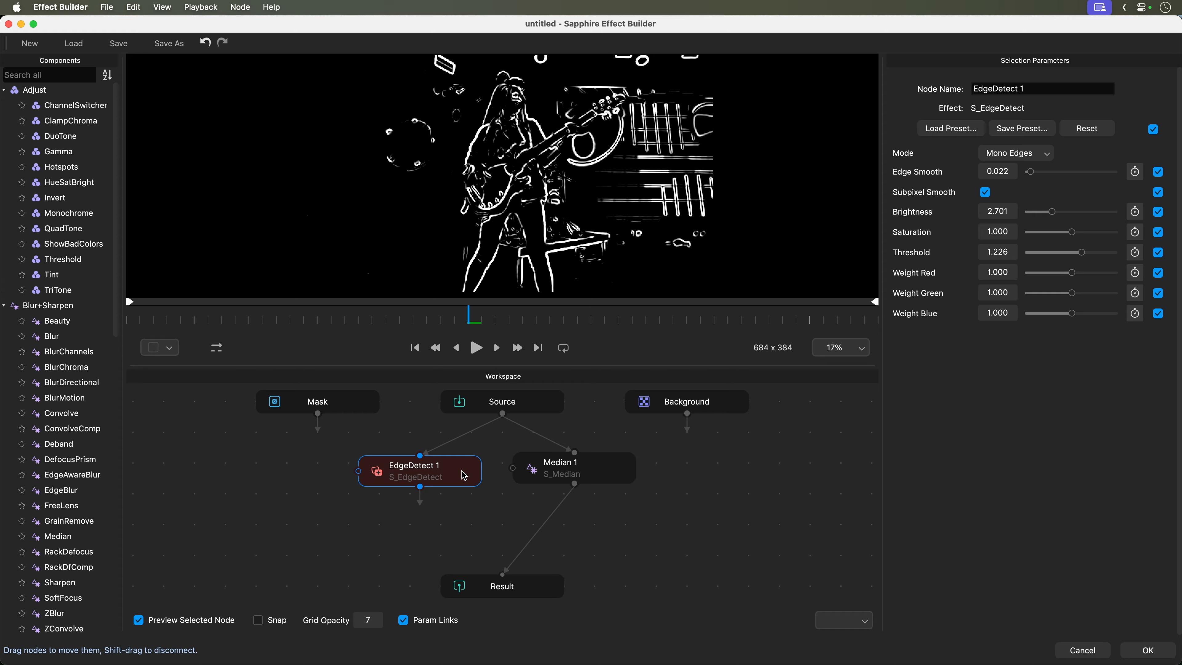
{"action": "key", "text": "Tab"}
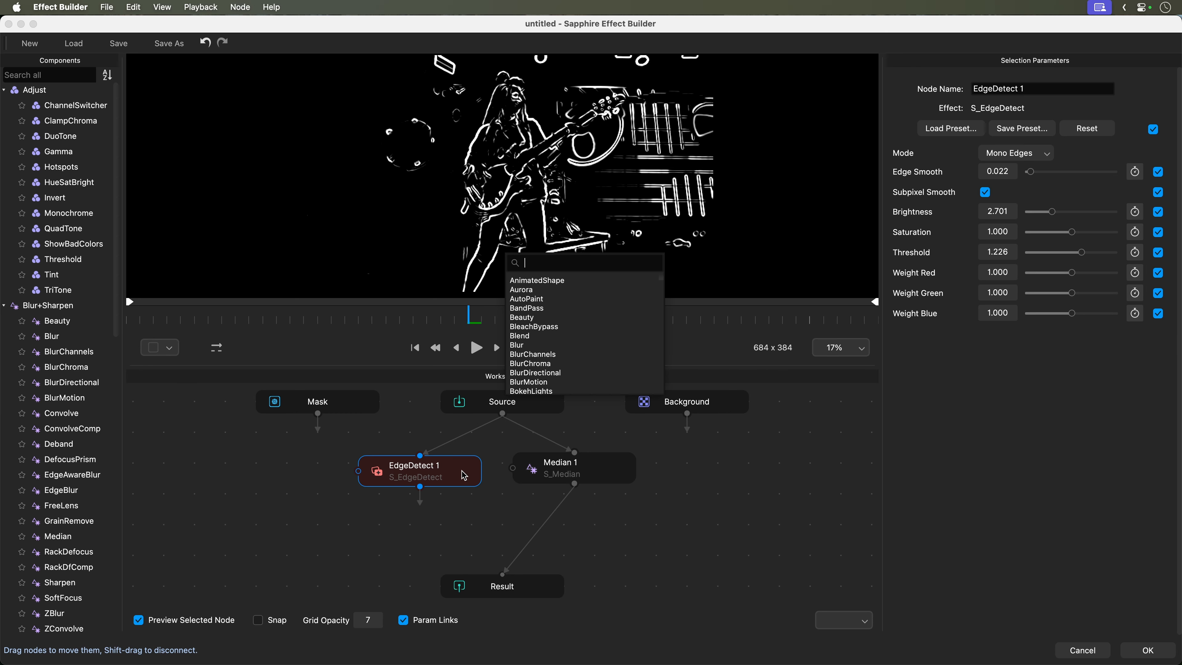
{"action": "type", "text": "layer"}
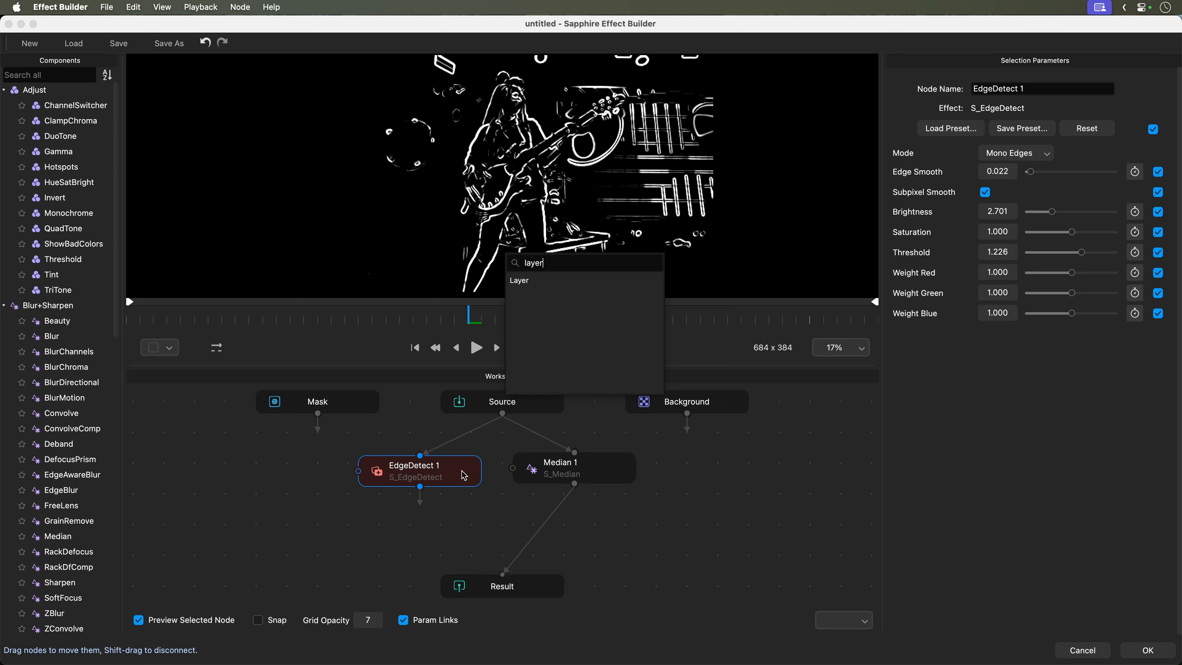
{"action": "left_click", "coordinate": [528, 283]}
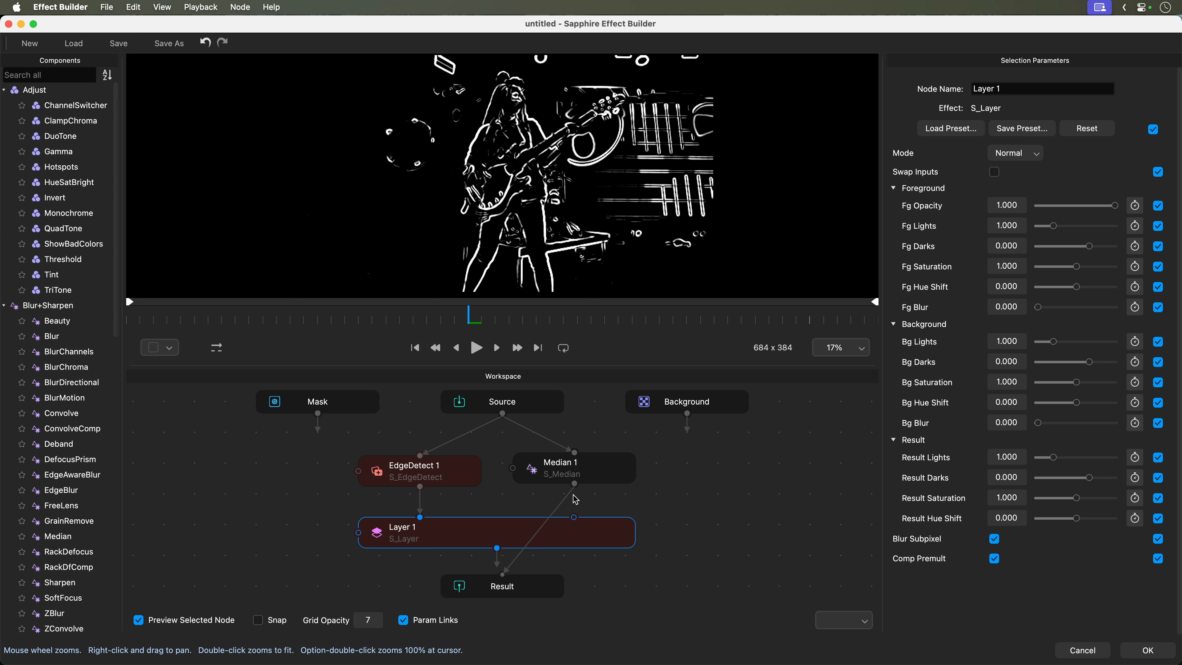
{"action": "left_click_drag", "start_coordinate": [574, 485], "coordinate": [574, 518]}
{"action": "left_click_drag", "start_coordinate": [497, 553], "coordinate": [505, 580]}
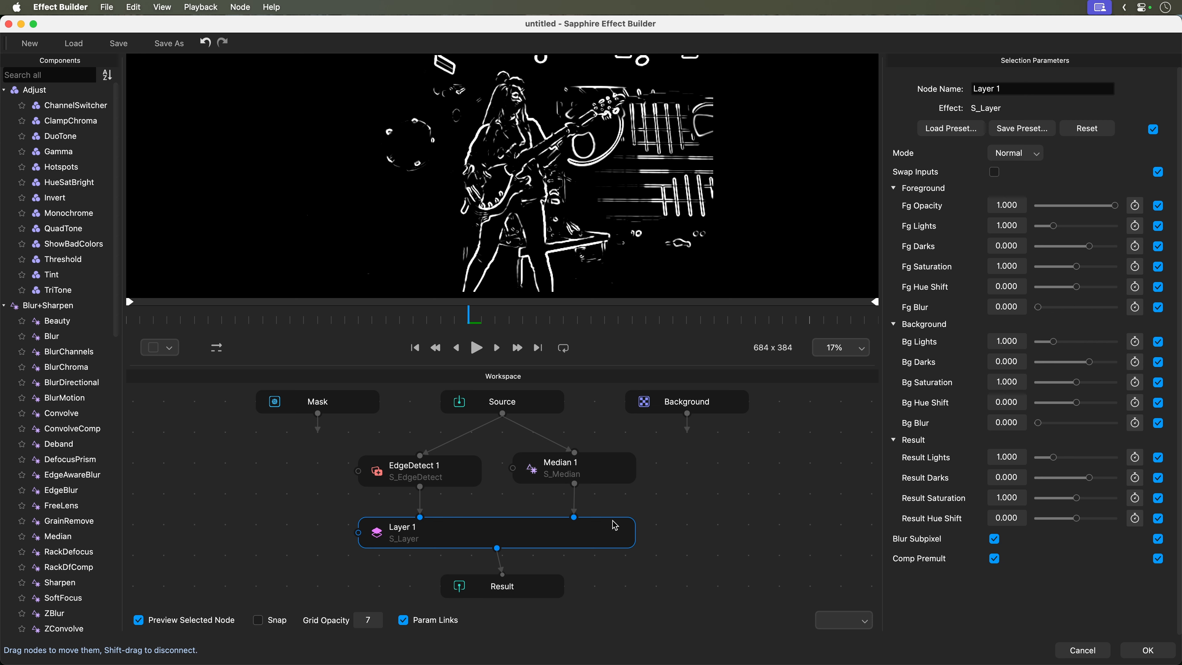
- Set the Layer 1 blend mode to Overlay and check the composite at a slightly later frame
{"action": "left_click", "coordinate": [1037, 155]}
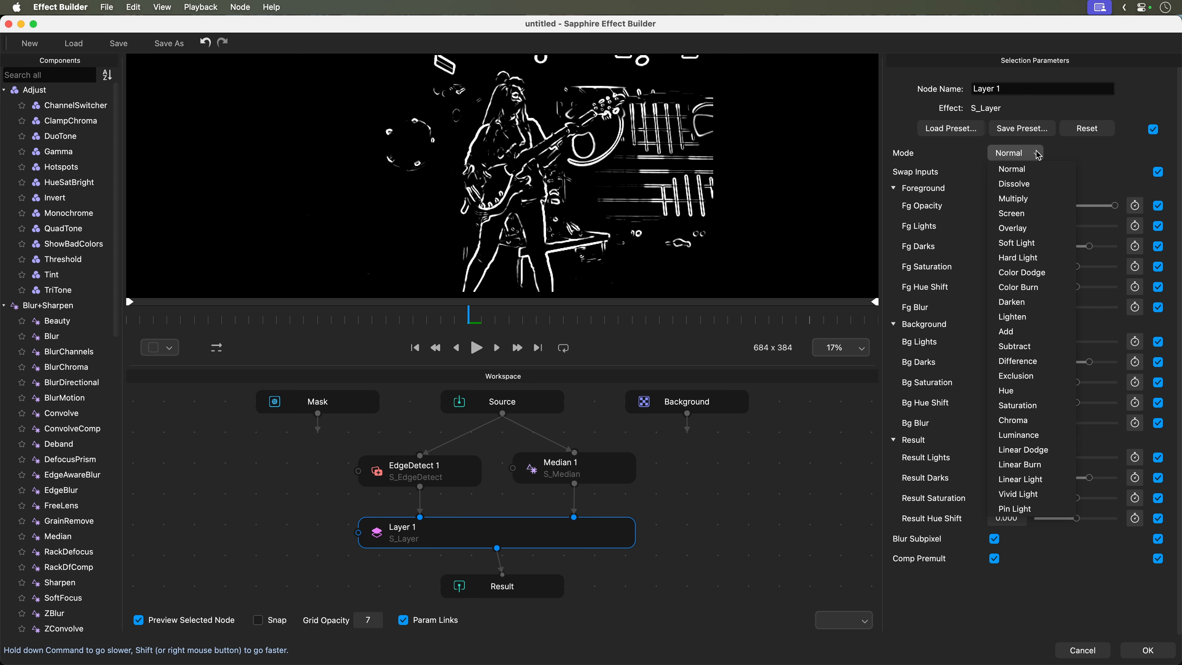
{"action": "left_click", "coordinate": [1038, 228]}
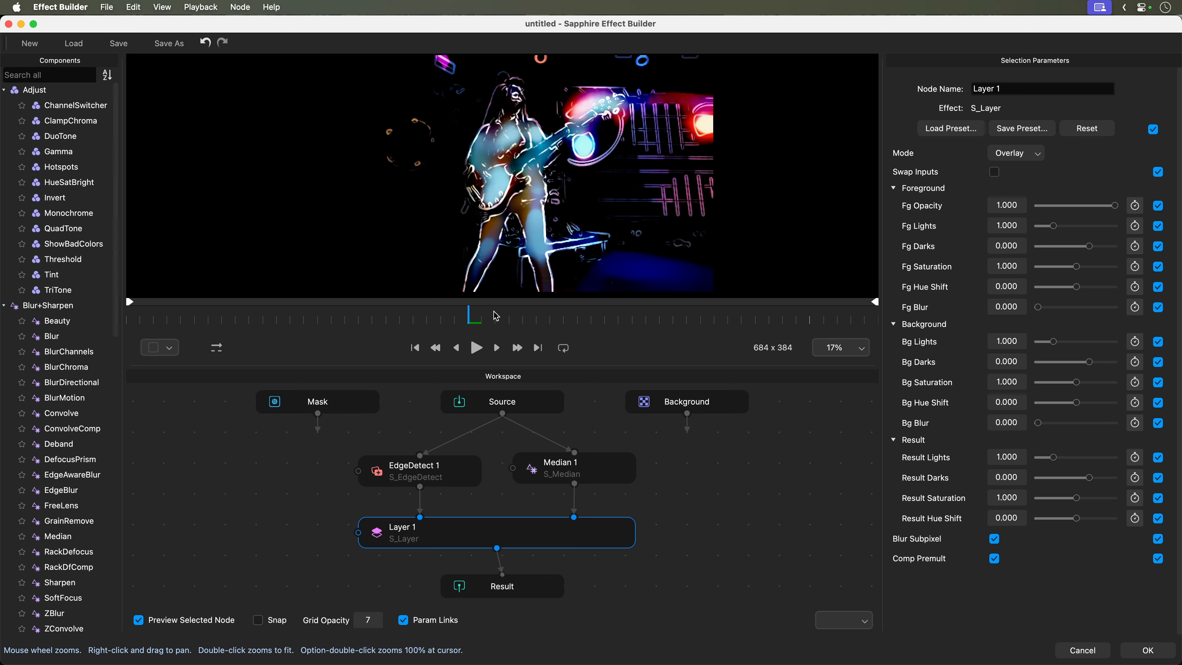
{"action": "mouse_move", "coordinate": [470, 315]}
{"action": "left_mouse_down"}
{"action": "mouse_move", "coordinate": [651, 309]}
{"action": "mouse_move", "coordinate": [326, 310]}
{"action": "mouse_move", "coordinate": [607, 317]}
{"action": "mouse_move", "coordinate": [676, 334]}
{"action": "mouse_move", "coordinate": [469, 318]}
{"action": "mouse_move", "coordinate": [485, 319]}
{"action": "left_mouse_up"}
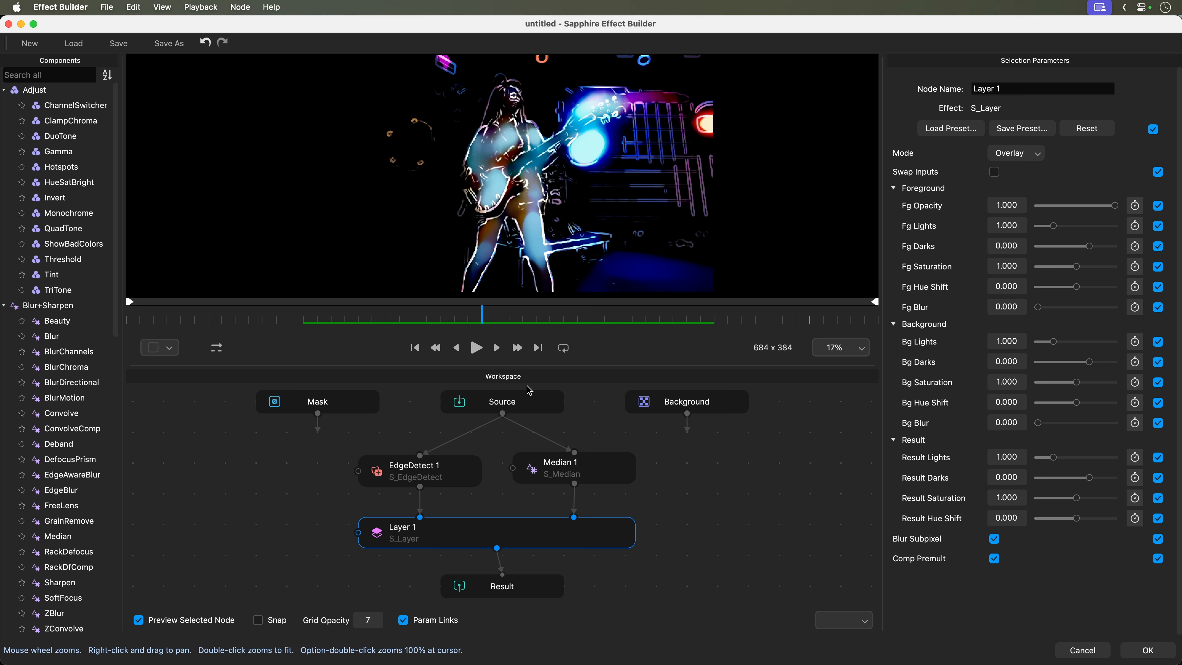
- Add an EdgeRays node between Layer 1 and Result
{"action": "left_click_drag", "start_coordinate": [675, 538], "coordinate": [676, 468]}
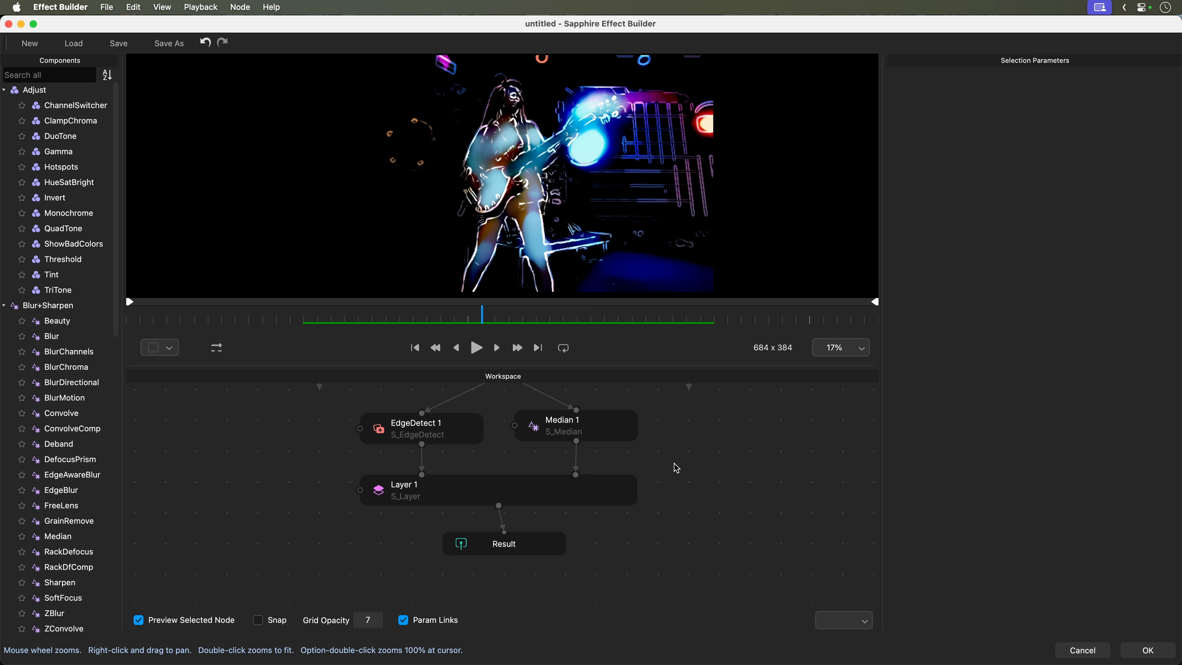
{"action": "left_click", "coordinate": [509, 492]}
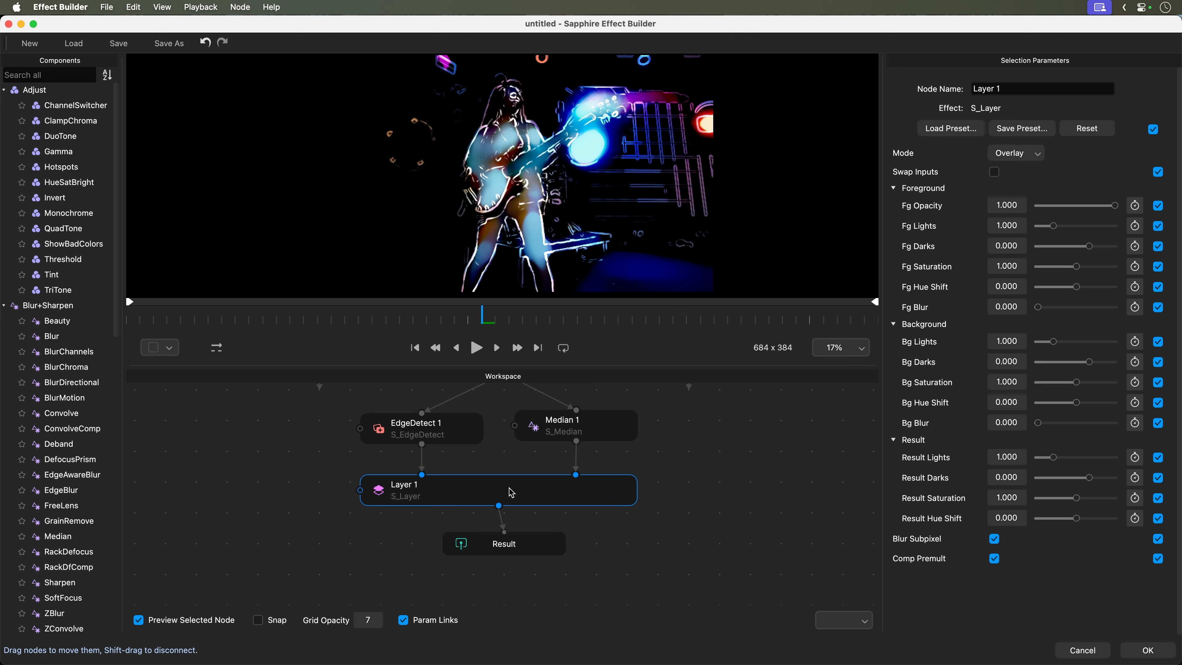
{"action": "key", "text": "Tab"}
{"action": "type", "text": "edgera"}
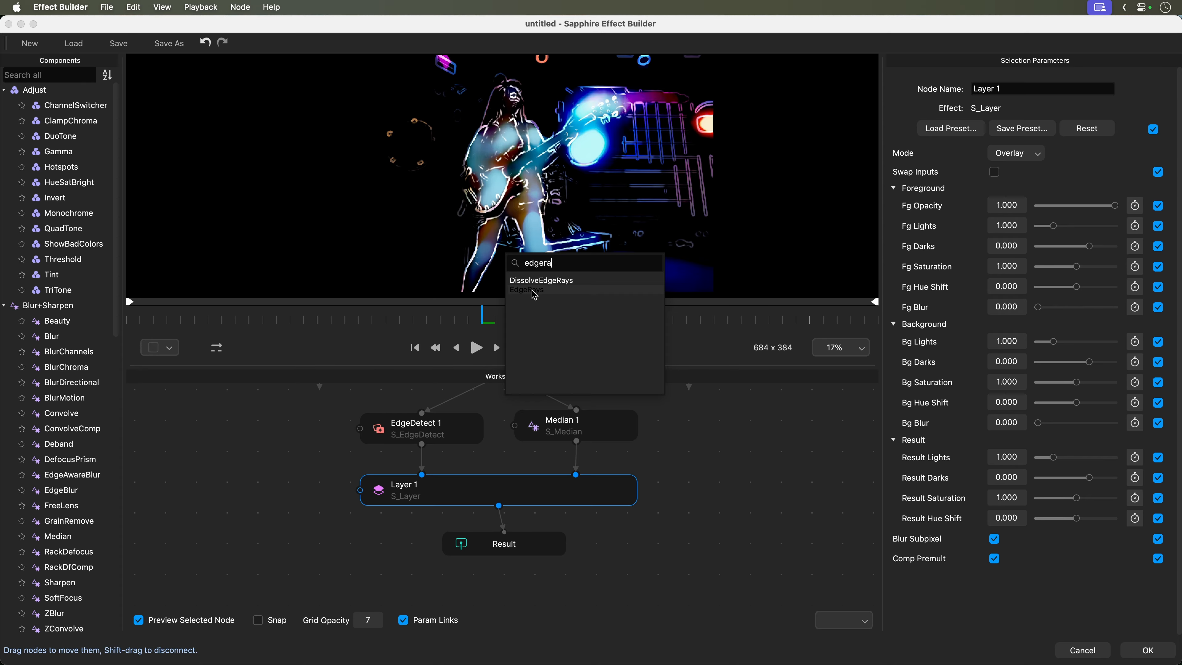
{"action": "left_click", "coordinate": [533, 291]}
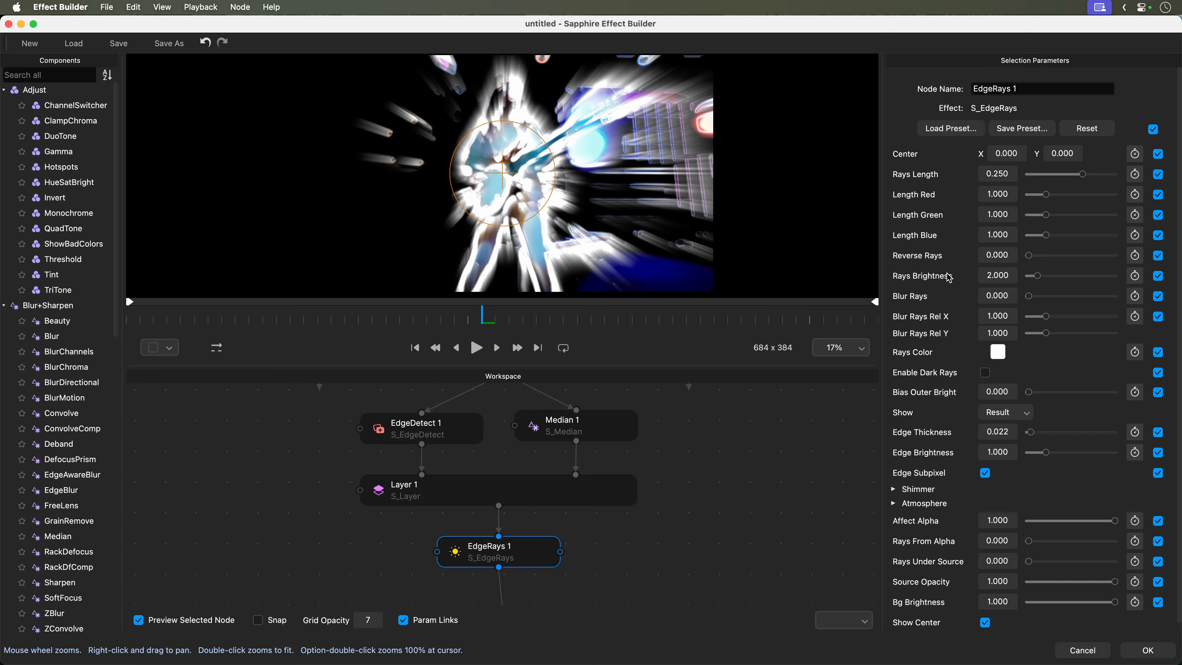
- Set EdgeRays 1 to Rays Length -0.445, Length Red 2.153, Length Blue 2.336, Blur Rays 0.277 and Rays Brightness 0.584, and play the result
{"action": "left_click_drag", "start_coordinate": [1082, 174], "coordinate": [1066, 194]}
{"action": "left_click_drag", "start_coordinate": [1048, 235], "coordinate": [1070, 238]}
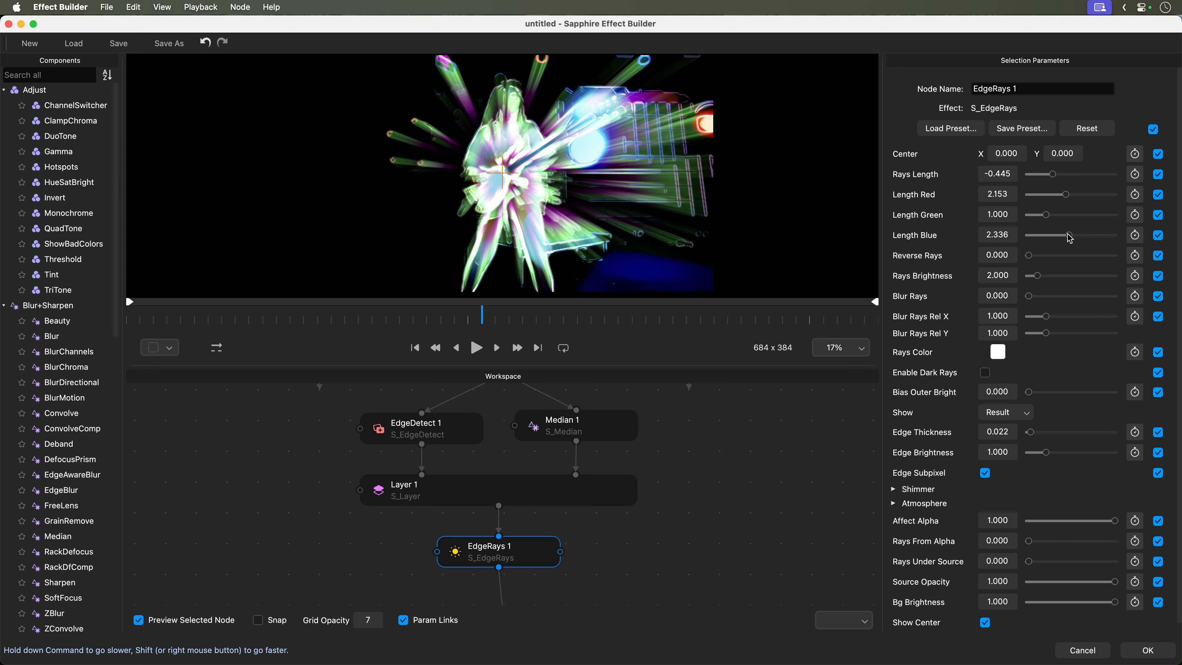
{"action": "left_click_drag", "start_coordinate": [1033, 299], "coordinate": [1032, 281]}
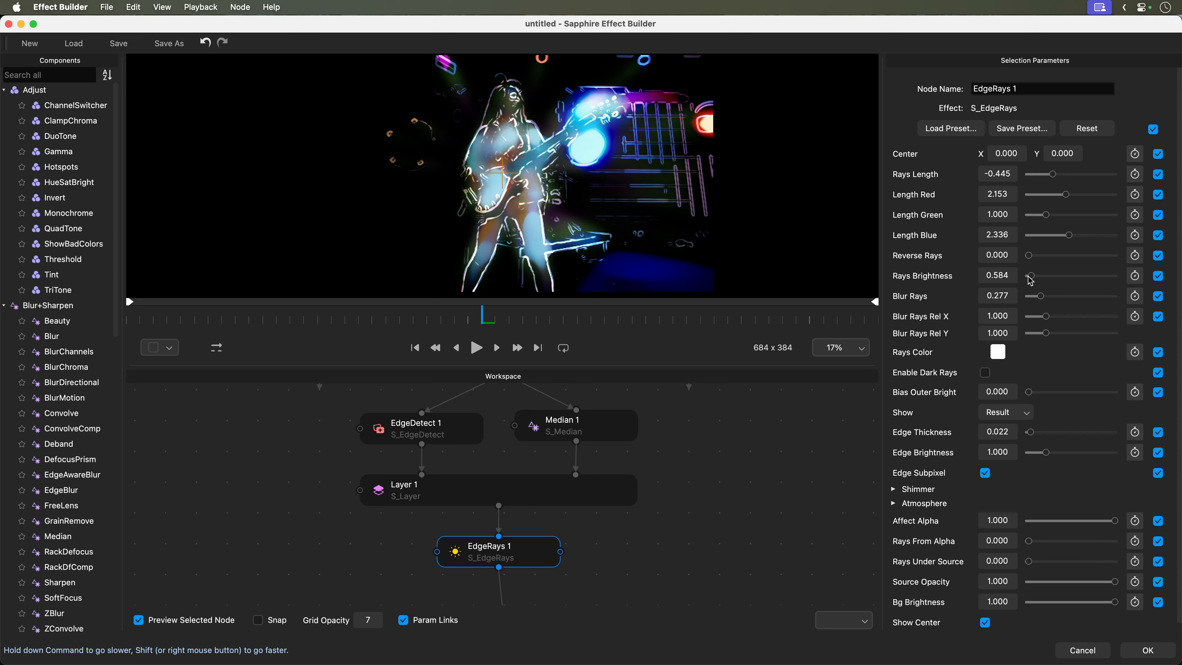
{"action": "left_click", "coordinate": [476, 348]}
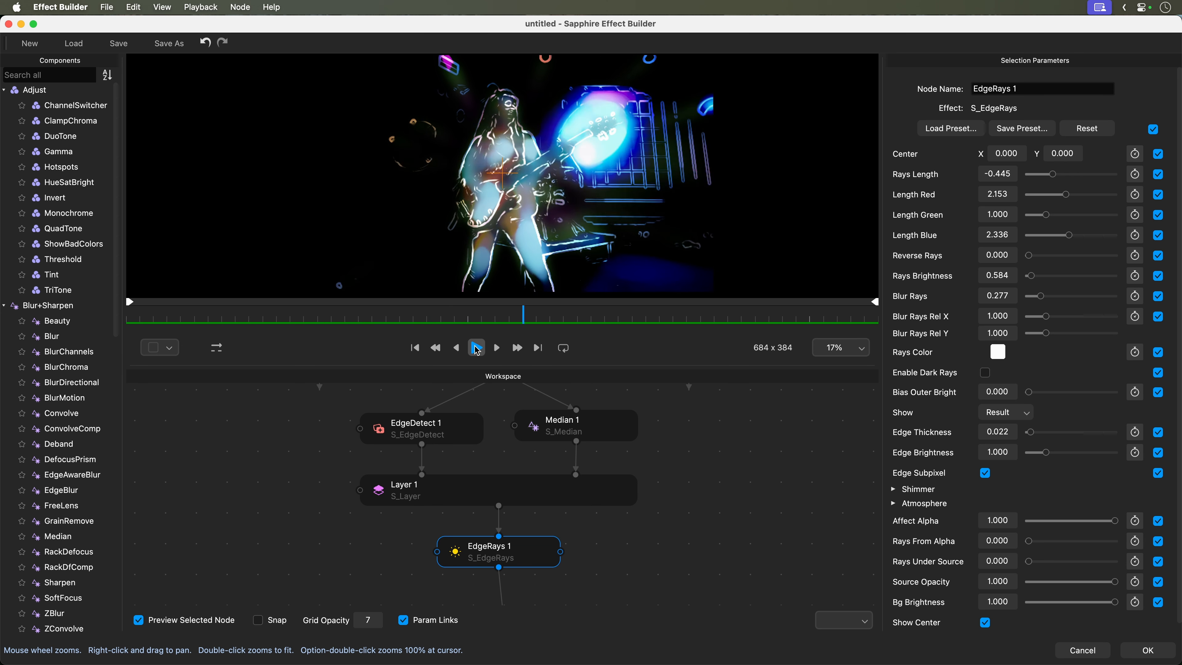
{"action": "left_click", "coordinate": [476, 348]}
- Fit the whole node graph in the workspace and move the Result node closer to EdgeRays 1
{"action": "left_click", "coordinate": [683, 460]}
{"action": "double_click", "coordinate": [683, 457]}
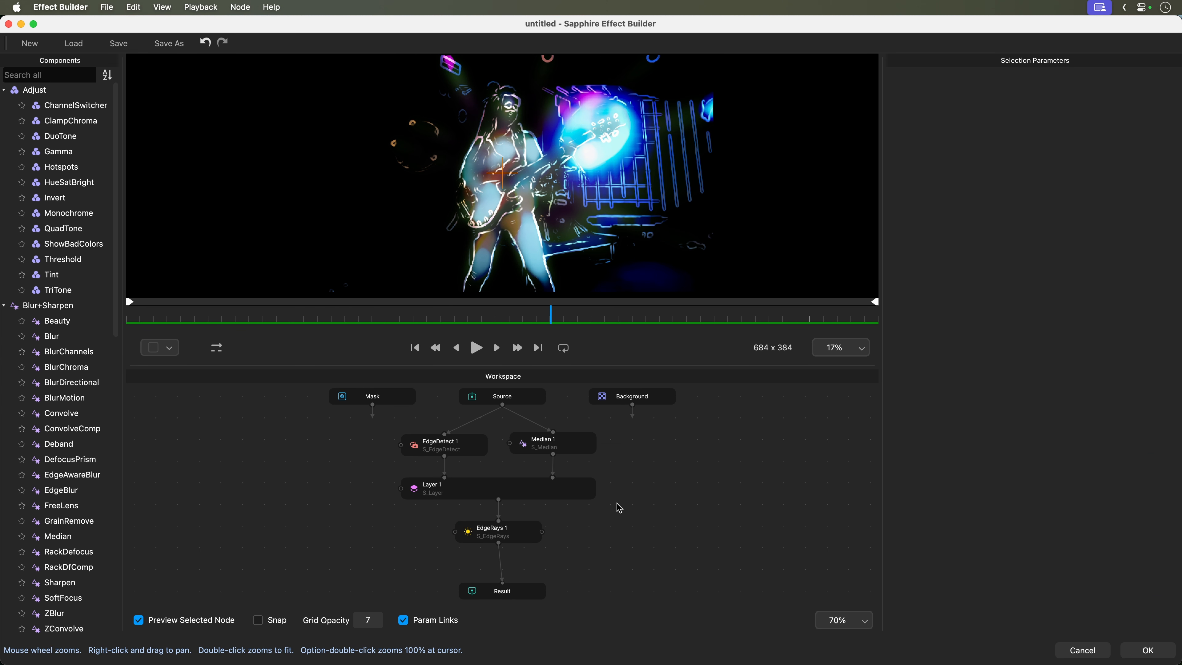
{"action": "left_click_drag", "start_coordinate": [527, 592], "coordinate": [523, 569]}
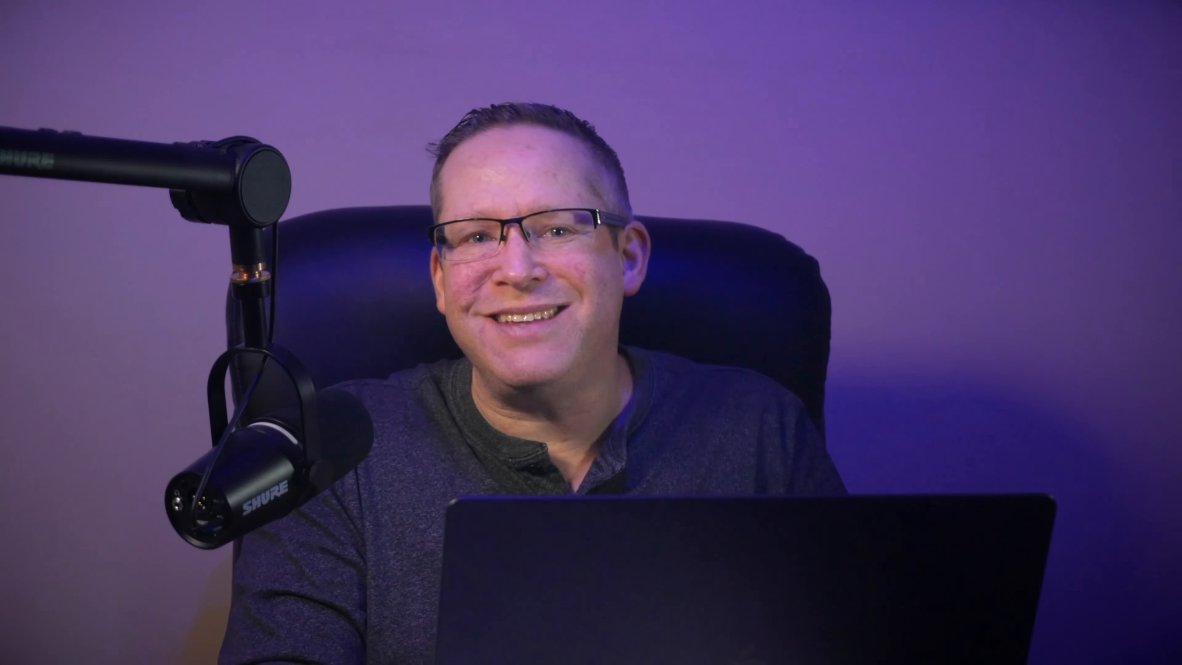